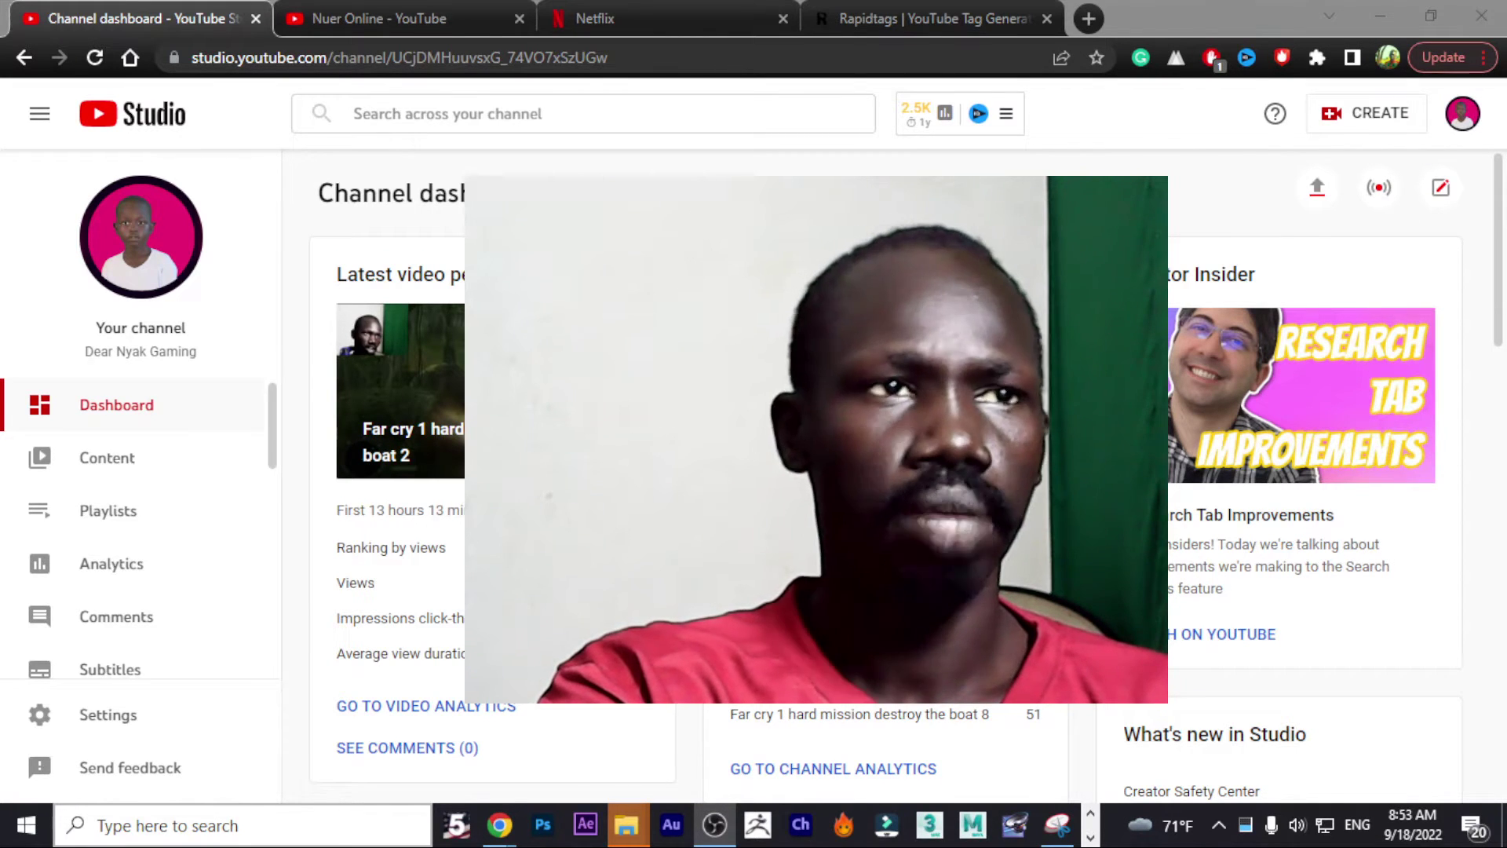
Switch between the browser and the recording software, scrolling the Studio page.
{"action": "key", "text": "alt+Tab"}
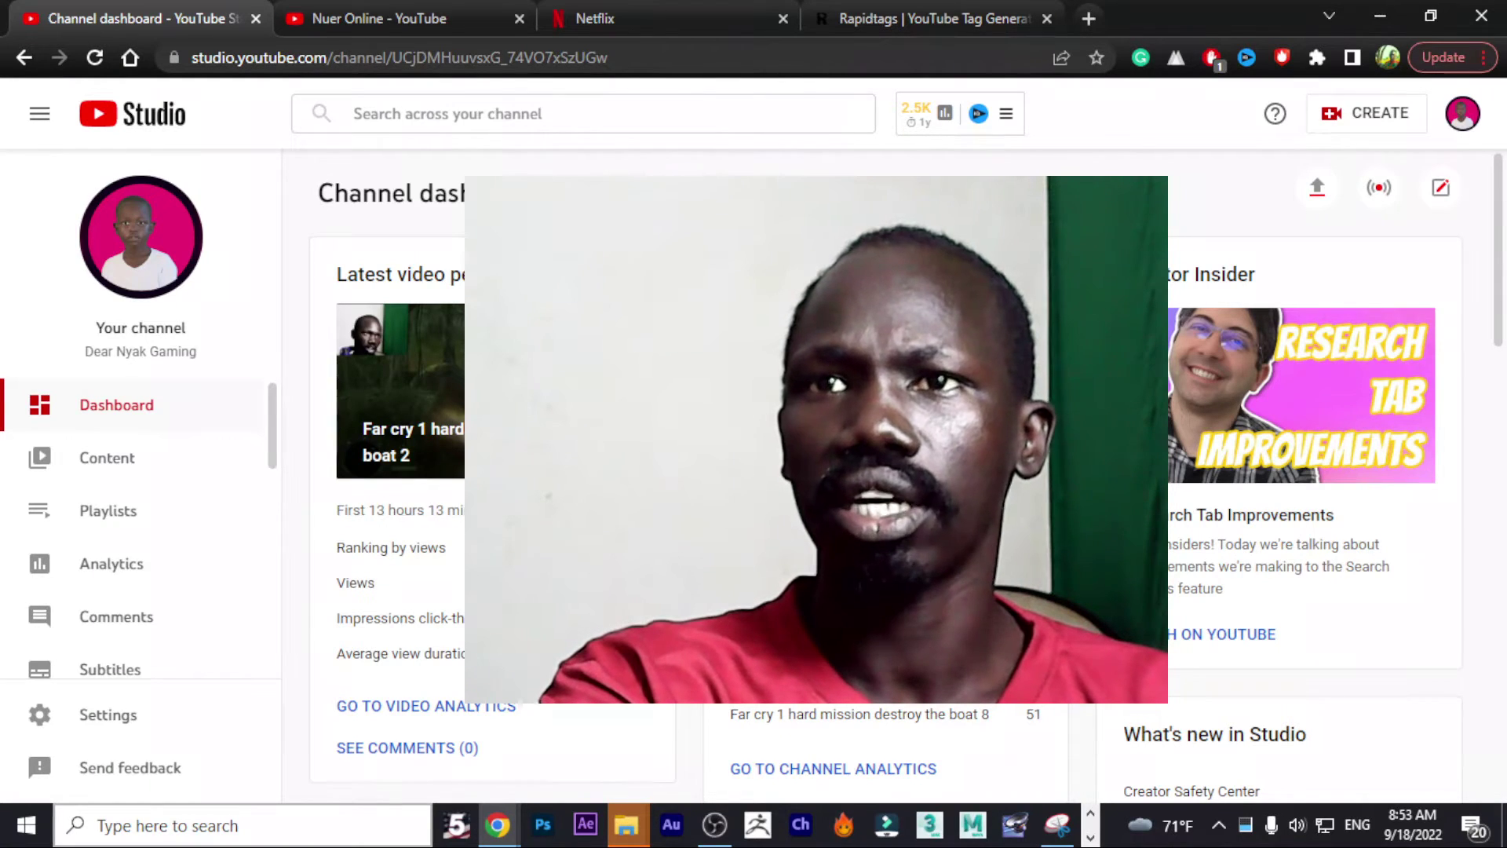
{"action": "key", "text": "alt+Tab"}
{"action": "key", "text": "alt+Tab"}
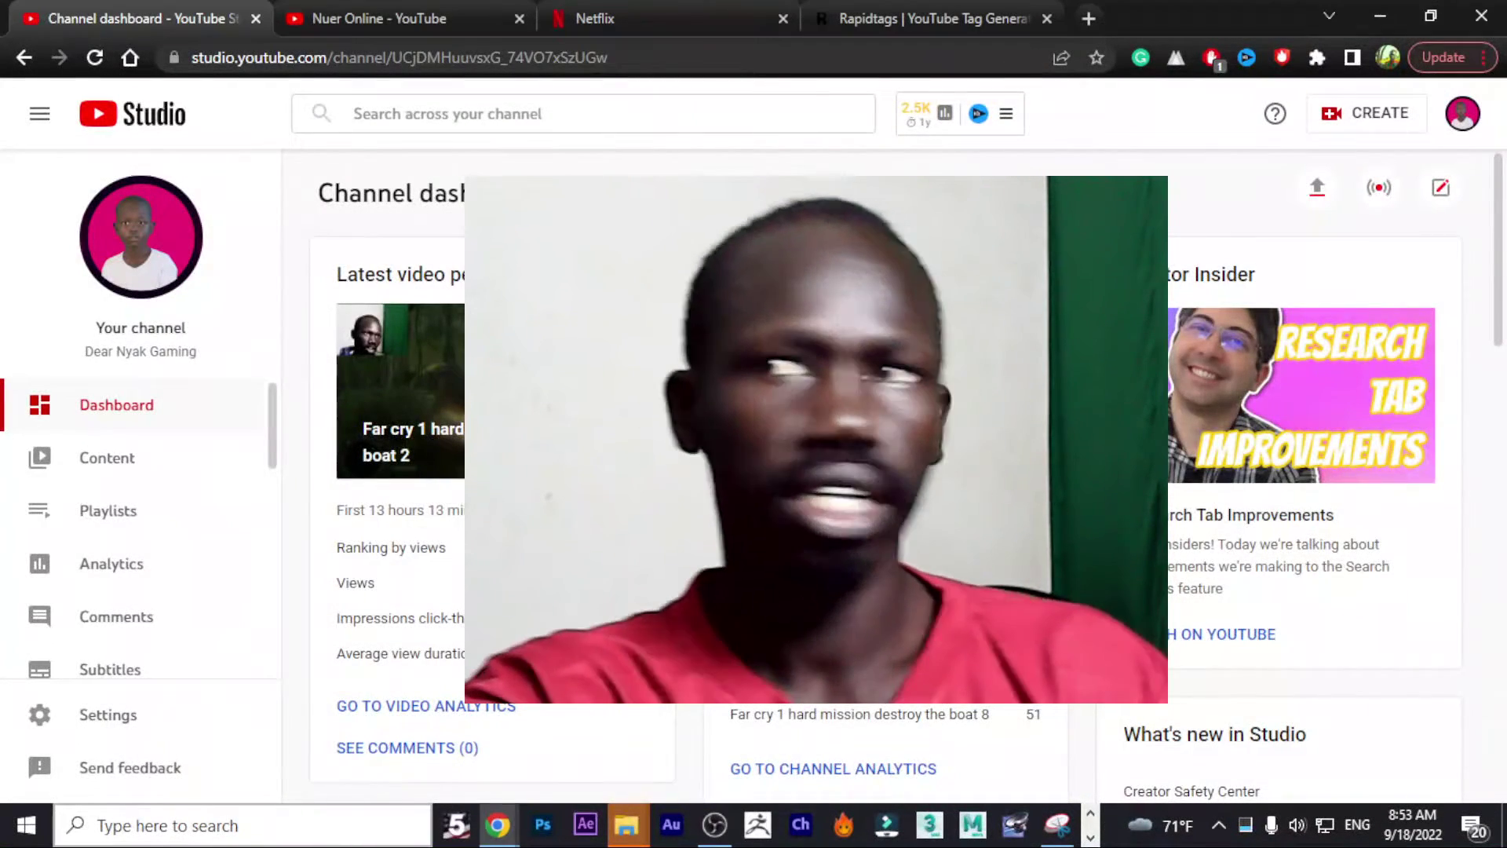
{"action": "scroll", "coordinate": [903, 471], "scroll_direction": "down", "scroll_amount": 4}
{"action": "scroll", "coordinate": [903, 471], "scroll_direction": "up", "scroll_amount": 1}
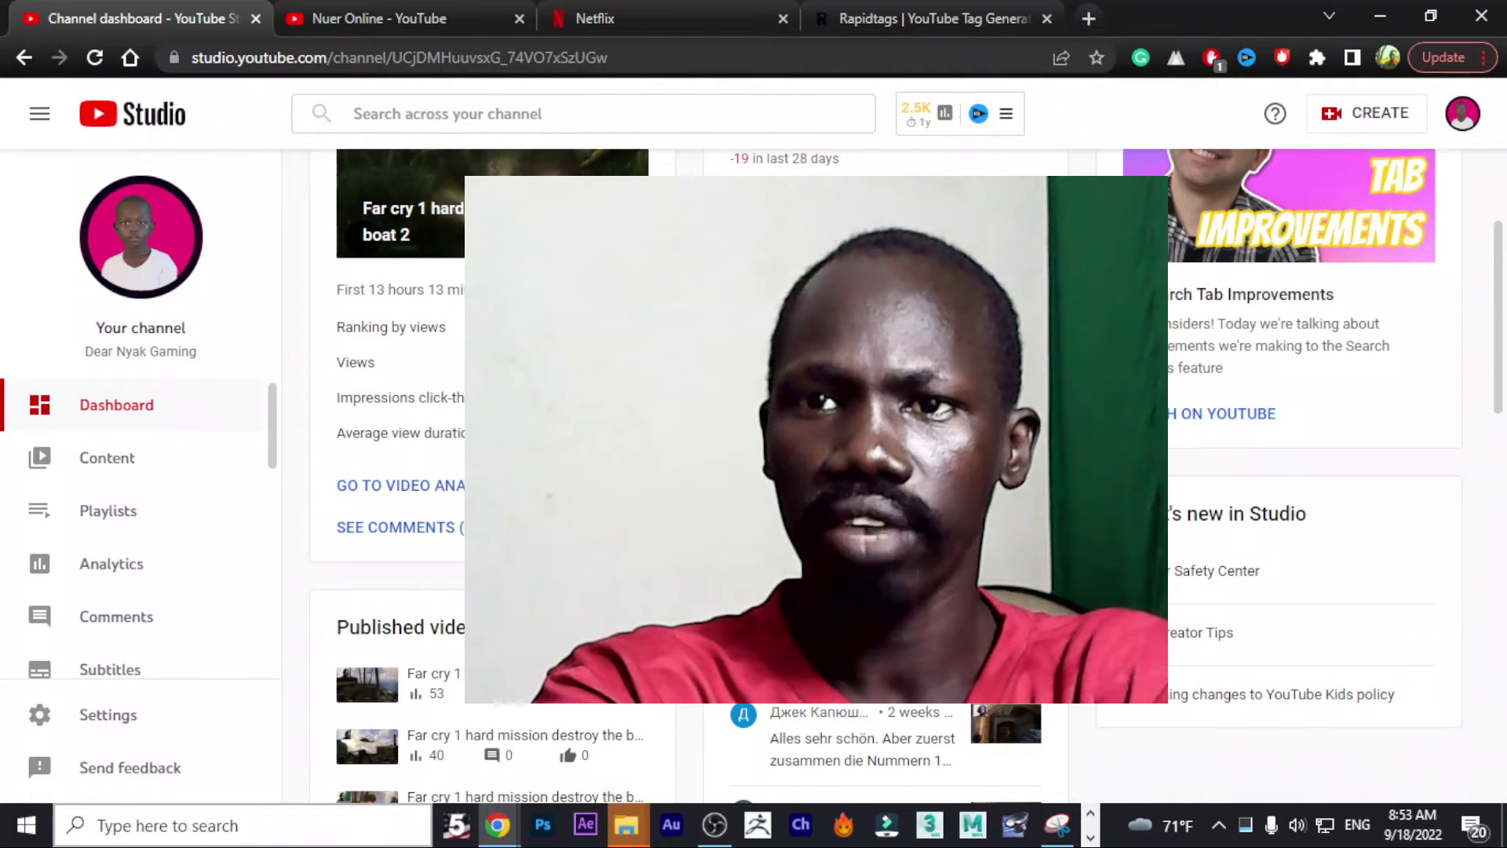
{"action": "key", "text": "alt+Tab"}
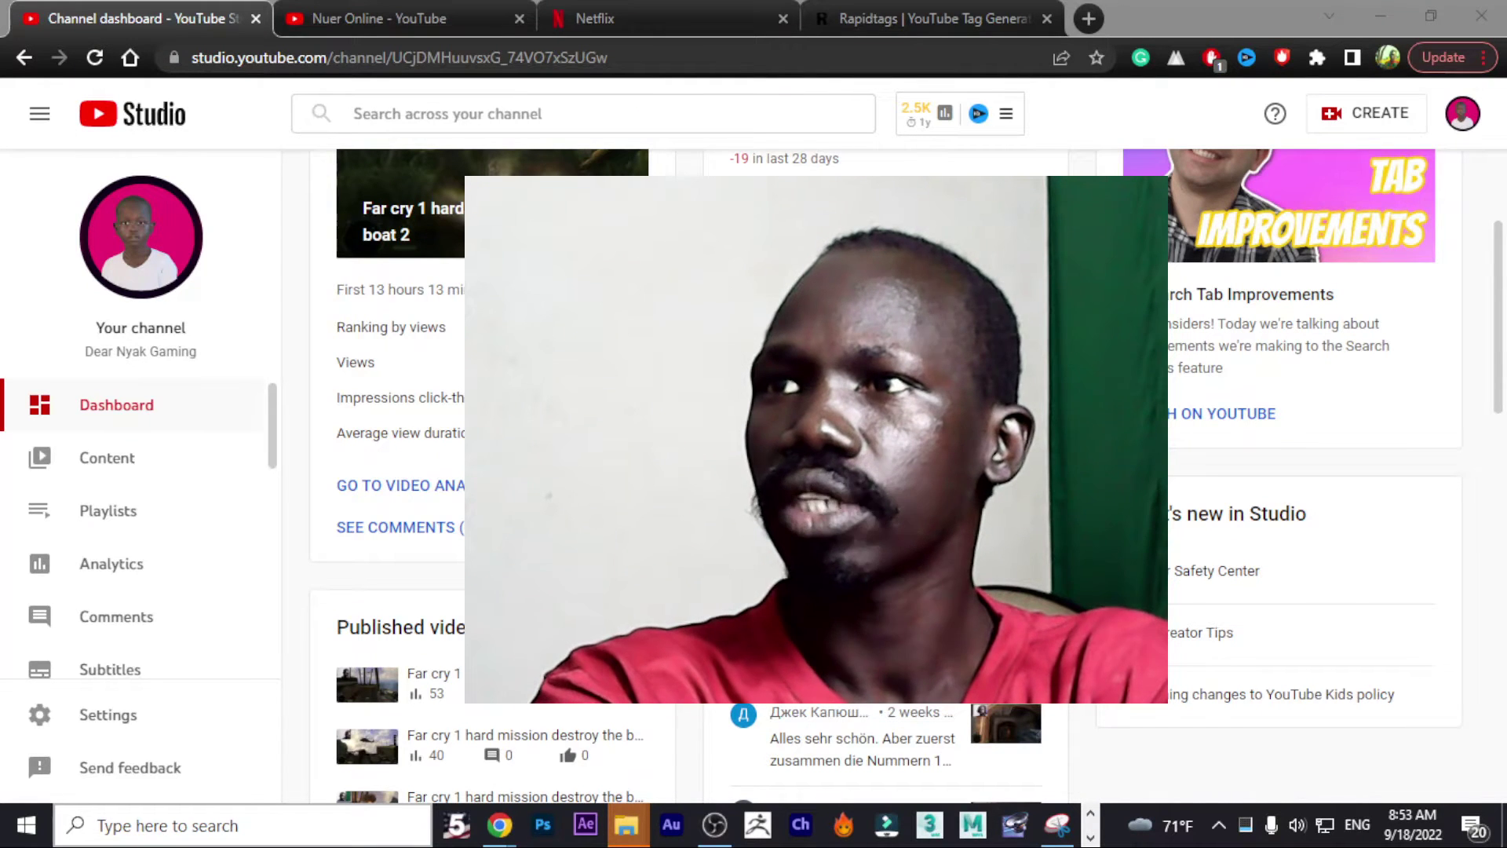
{"action": "scroll", "coordinate": [886, 475], "scroll_direction": "up", "scroll_amount": 3}
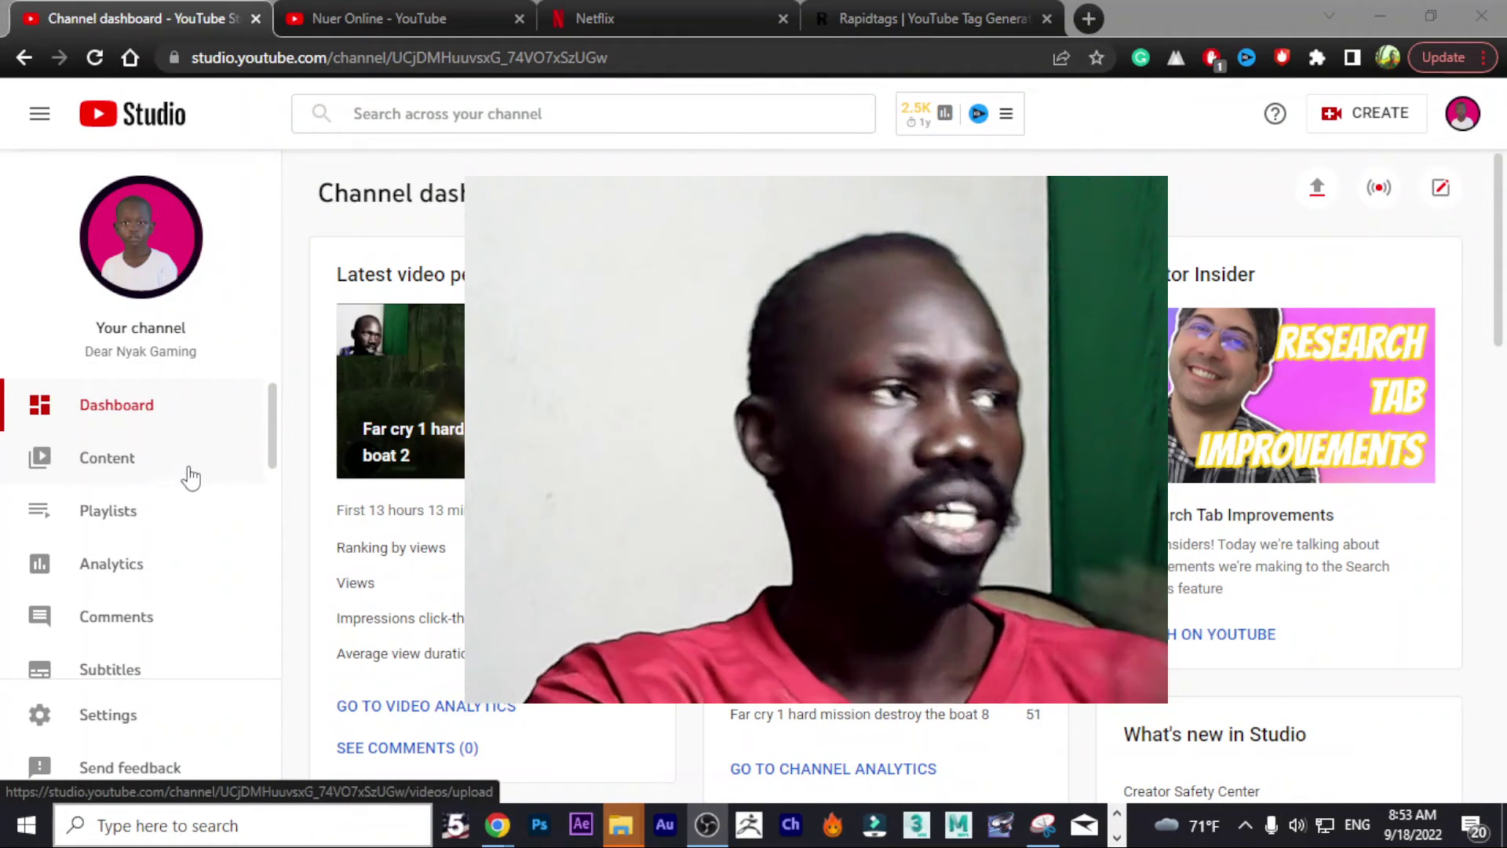
Look through Content, Playlists, Analytics and Comments, then go to channel Customization.
{"action": "left_click", "coordinate": [145, 424]}
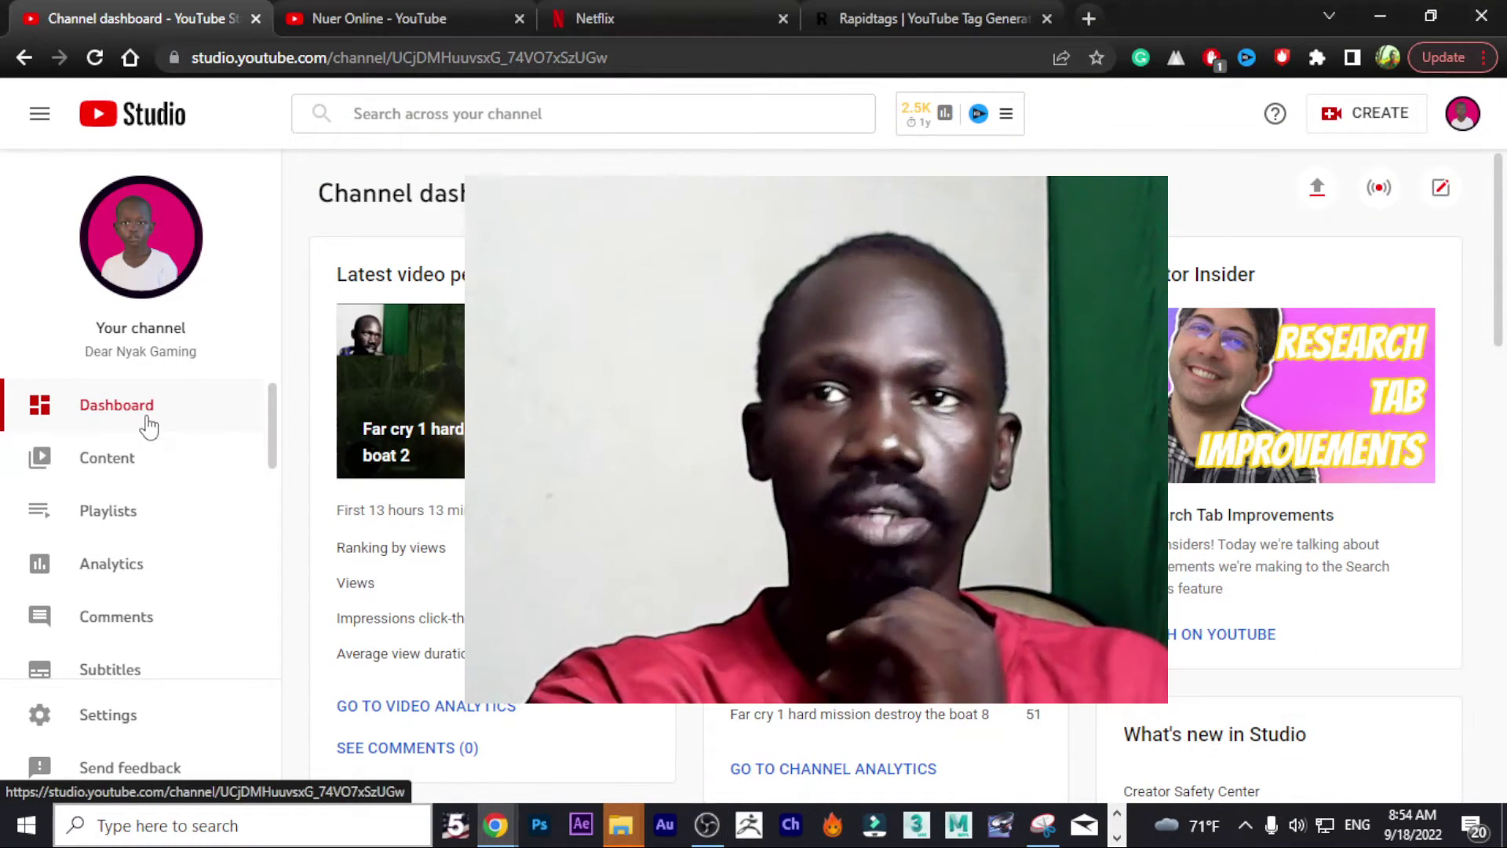
{"action": "left_click", "coordinate": [108, 459]}
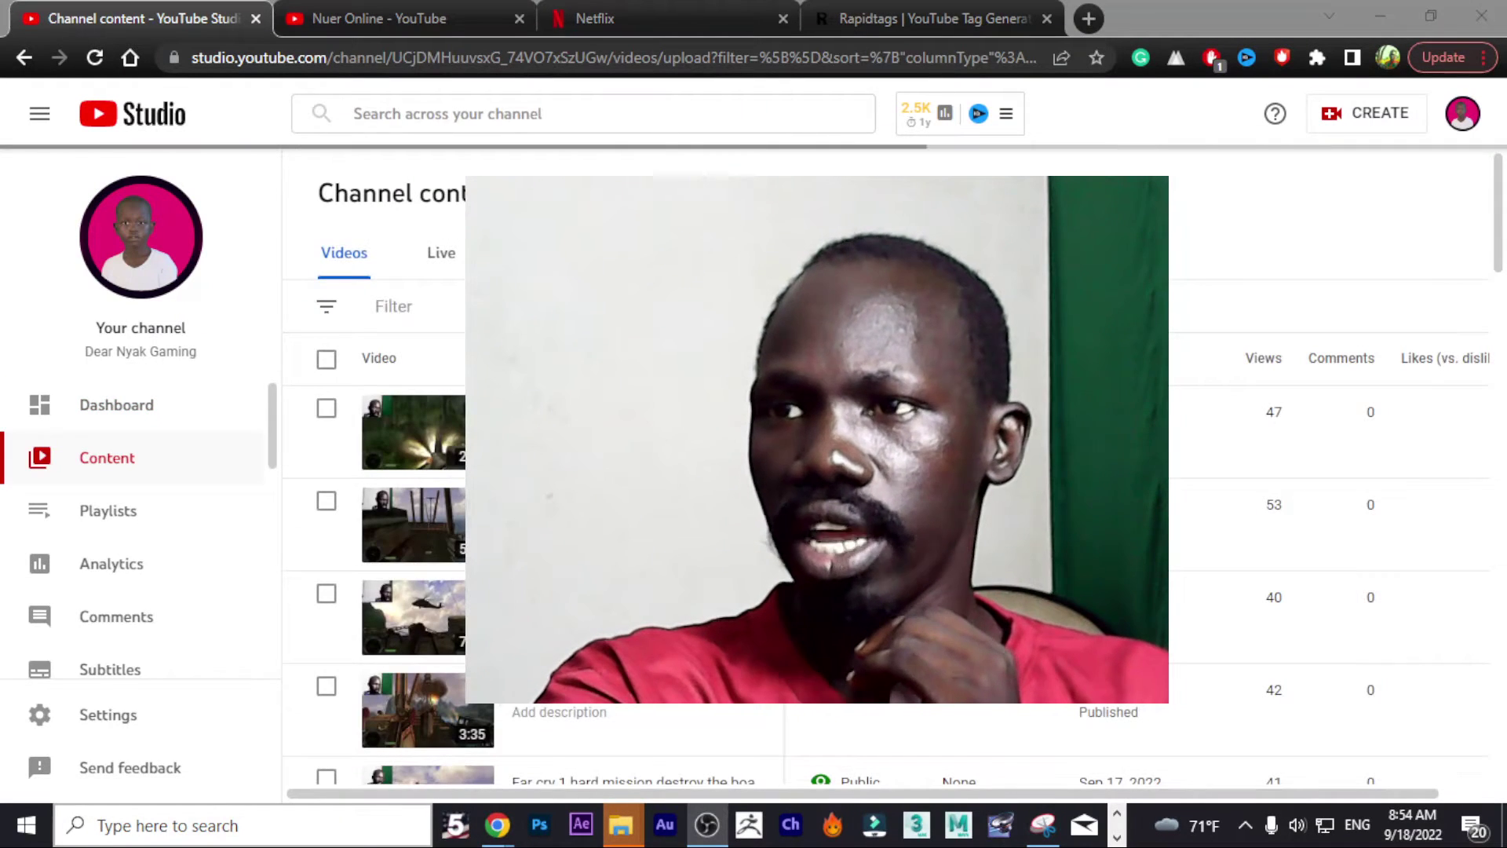
{"action": "left_click", "coordinate": [107, 510]}
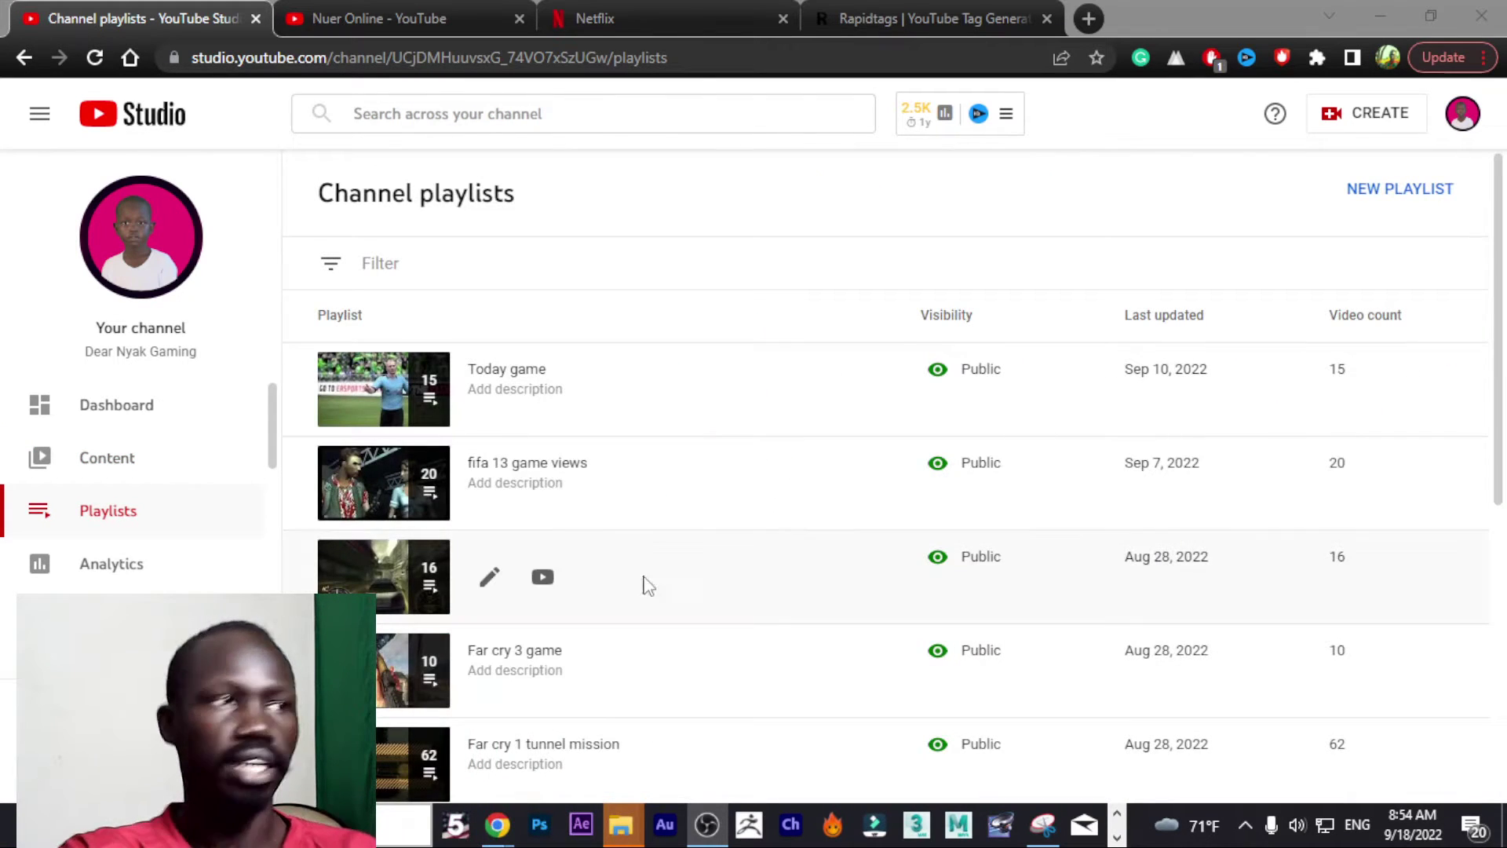
{"action": "left_click", "coordinate": [130, 567]}
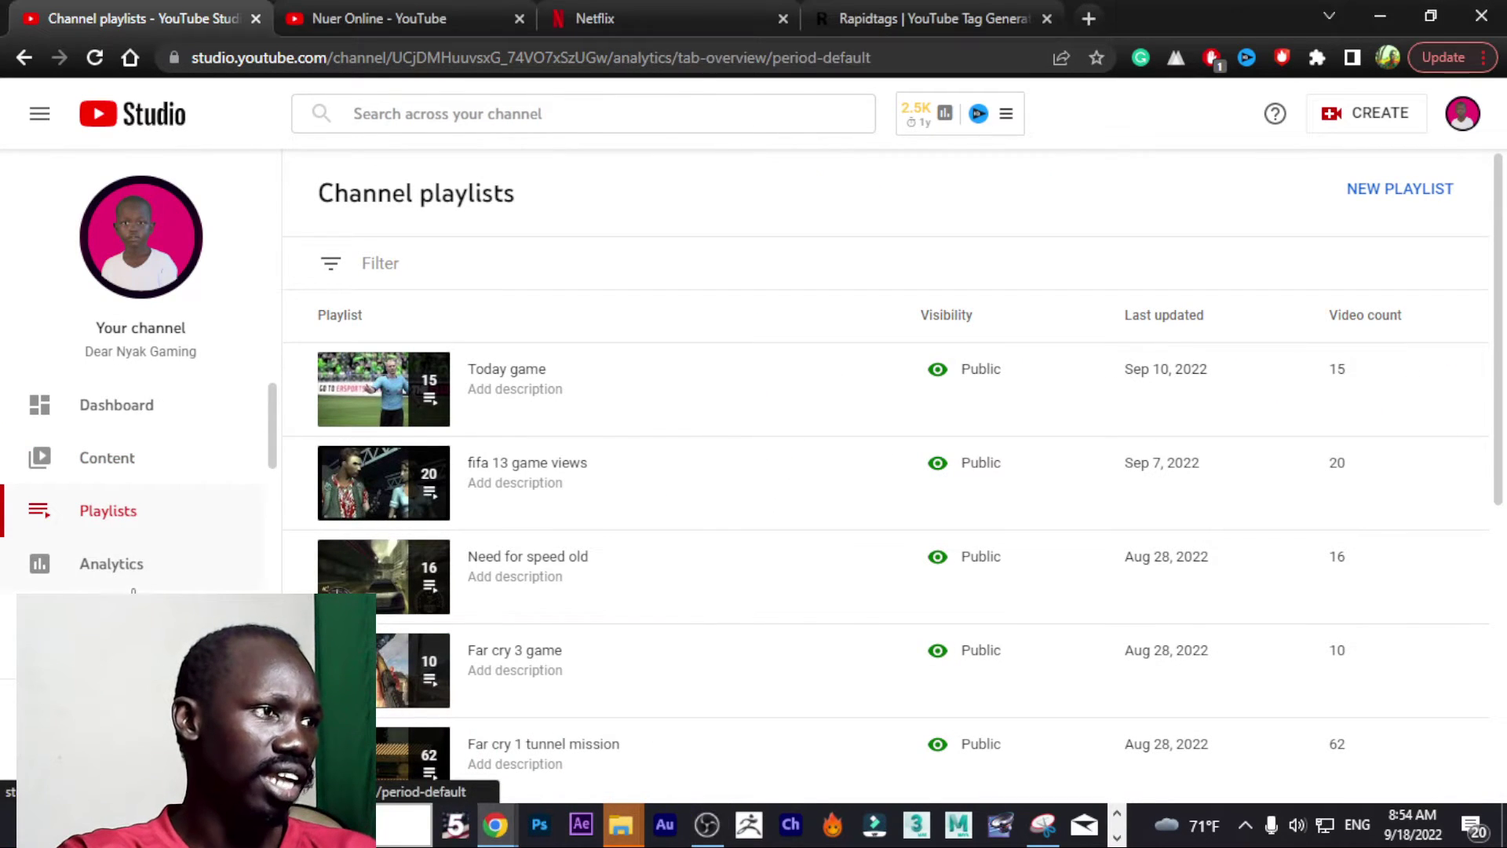
{"action": "left_click", "coordinate": [116, 617]}
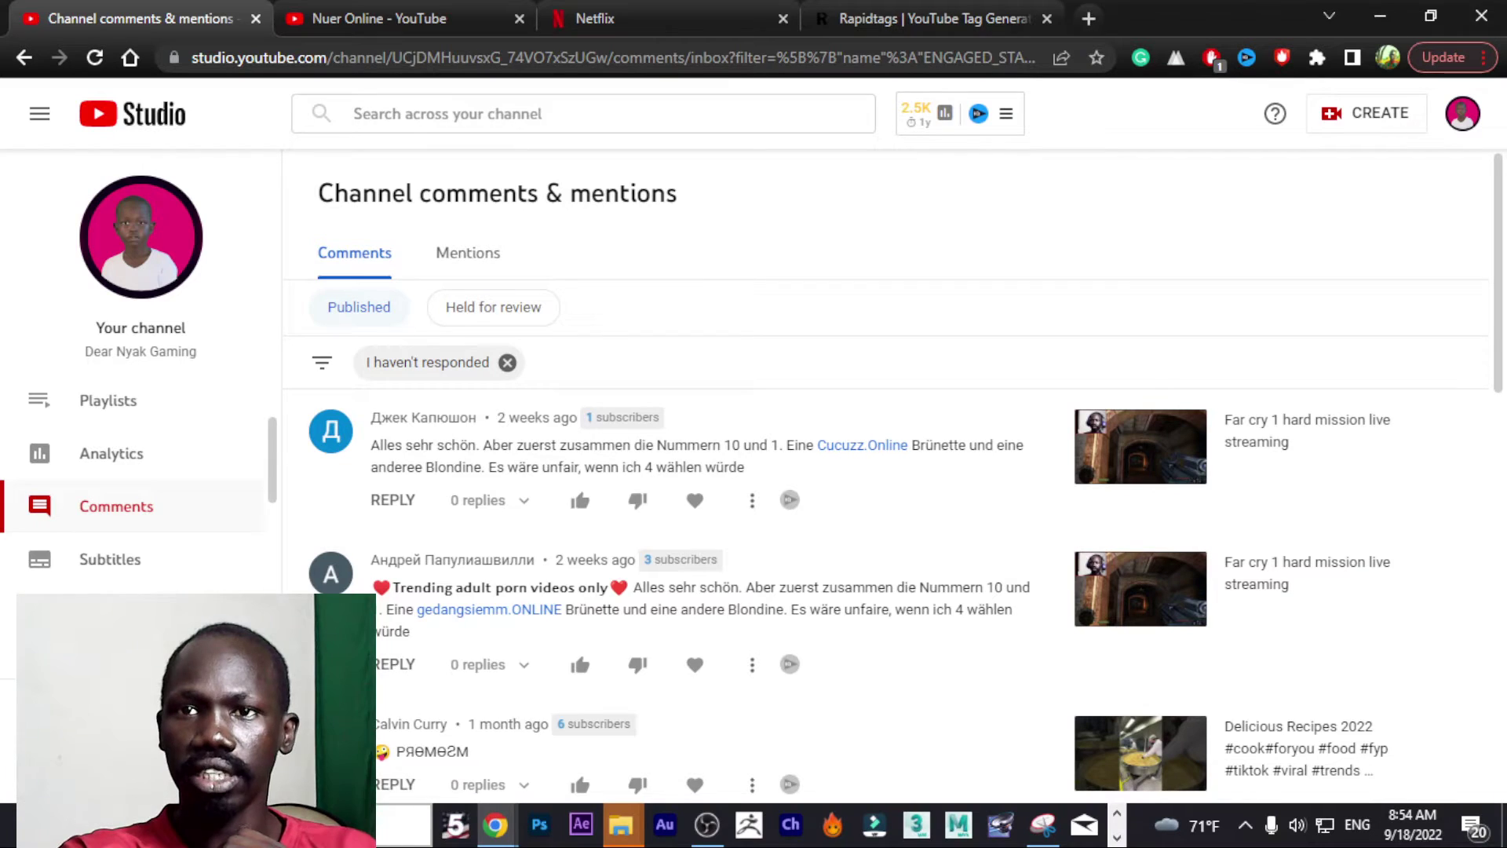
{"action": "scroll", "coordinate": [155, 566], "scroll_direction": "down", "scroll_amount": 2}
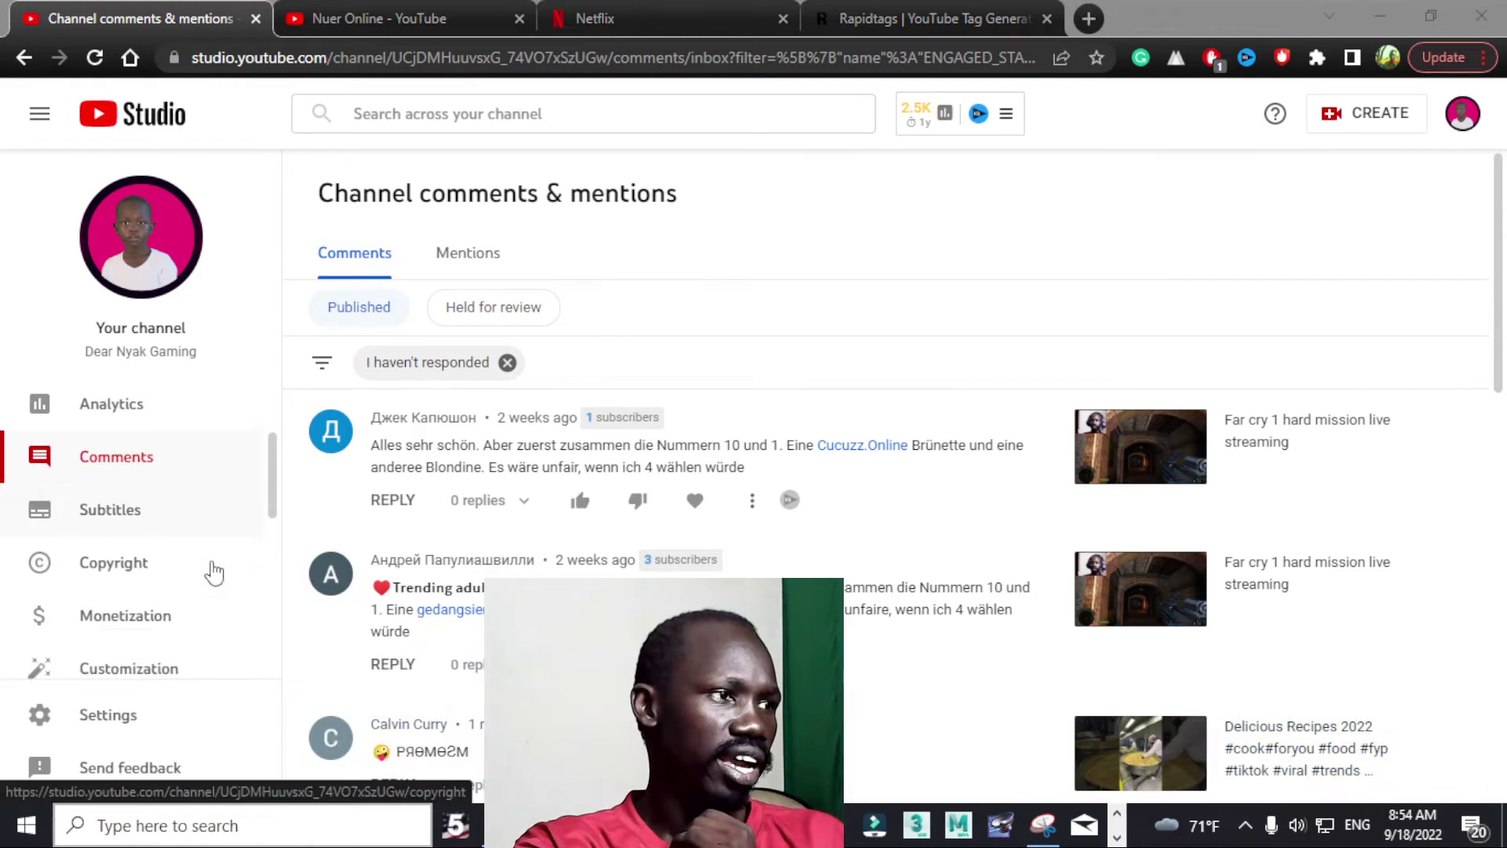
{"action": "left_click", "coordinate": [155, 611]}
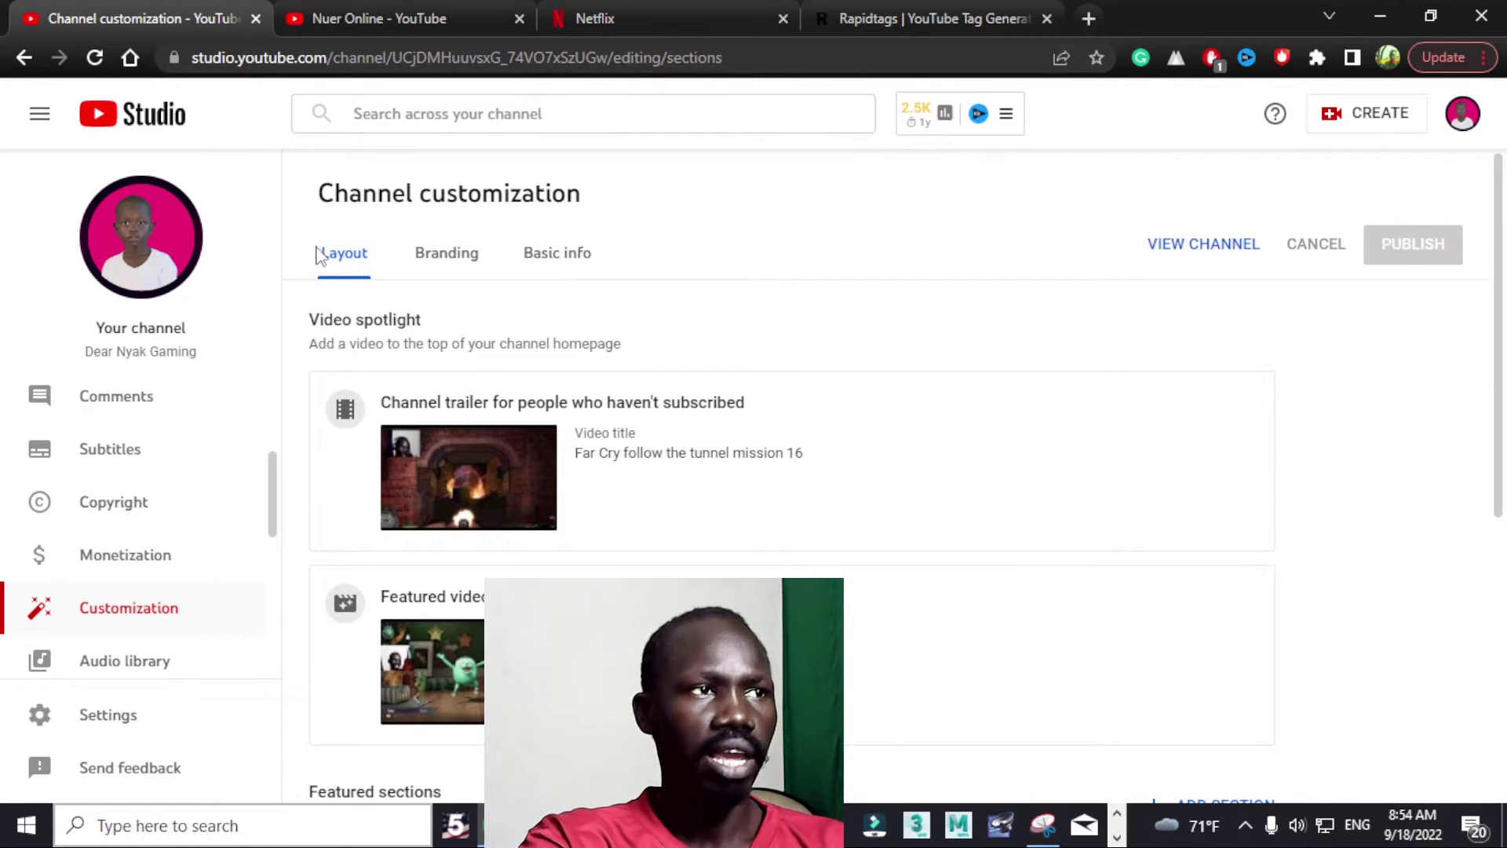
Scroll the Layout tab, glance at Branding, then show Basic info with name and description.
{"action": "scroll", "coordinate": [548, 428], "scroll_direction": "down", "scroll_amount": 4}
{"action": "scroll", "coordinate": [547, 428], "scroll_direction": "up", "scroll_amount": 4}
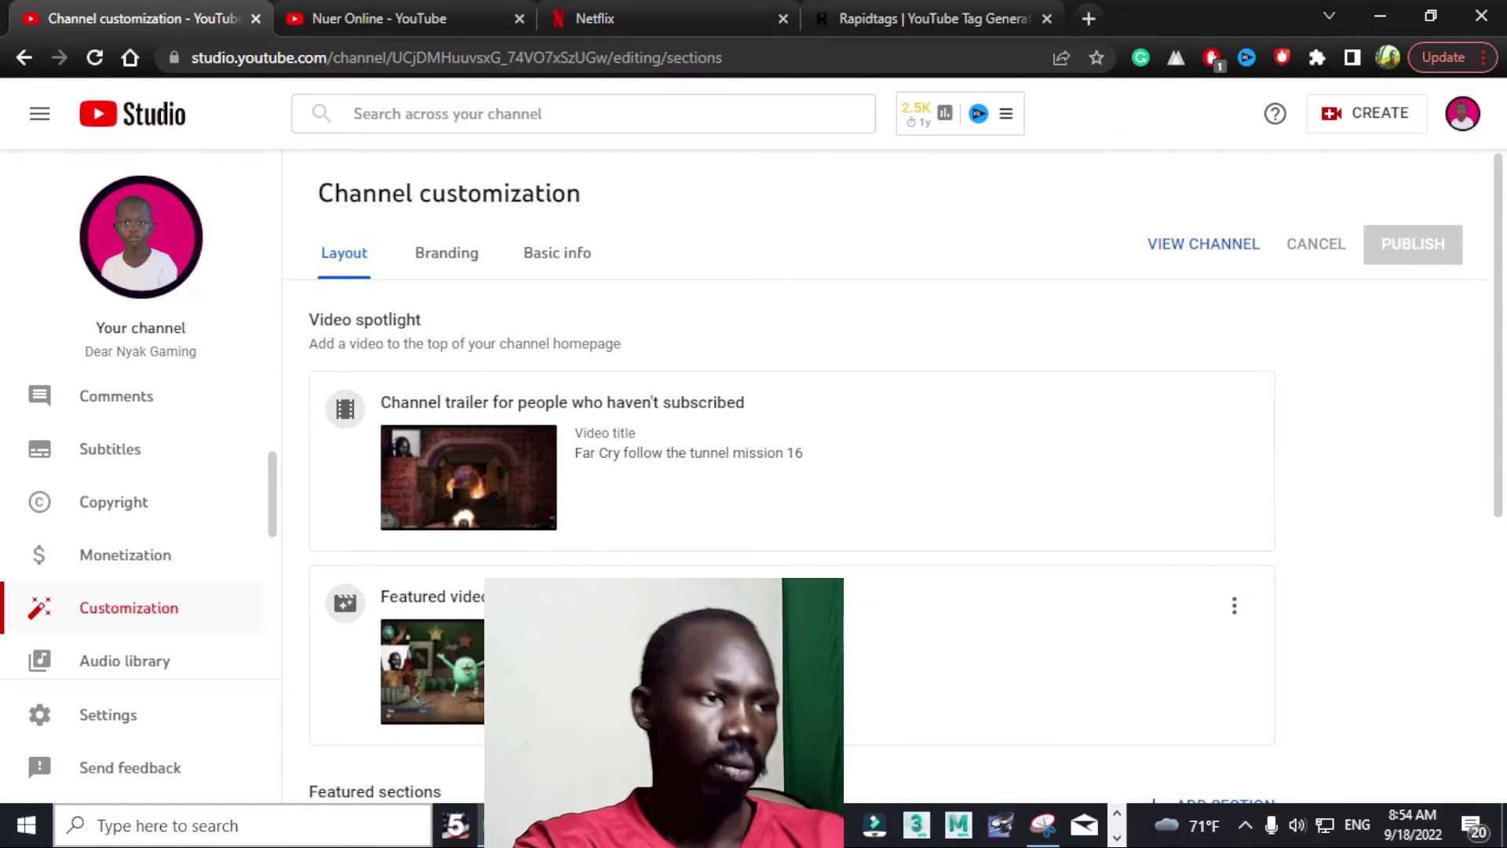
{"action": "scroll", "coordinate": [478, 577], "scroll_direction": "down", "scroll_amount": 4}
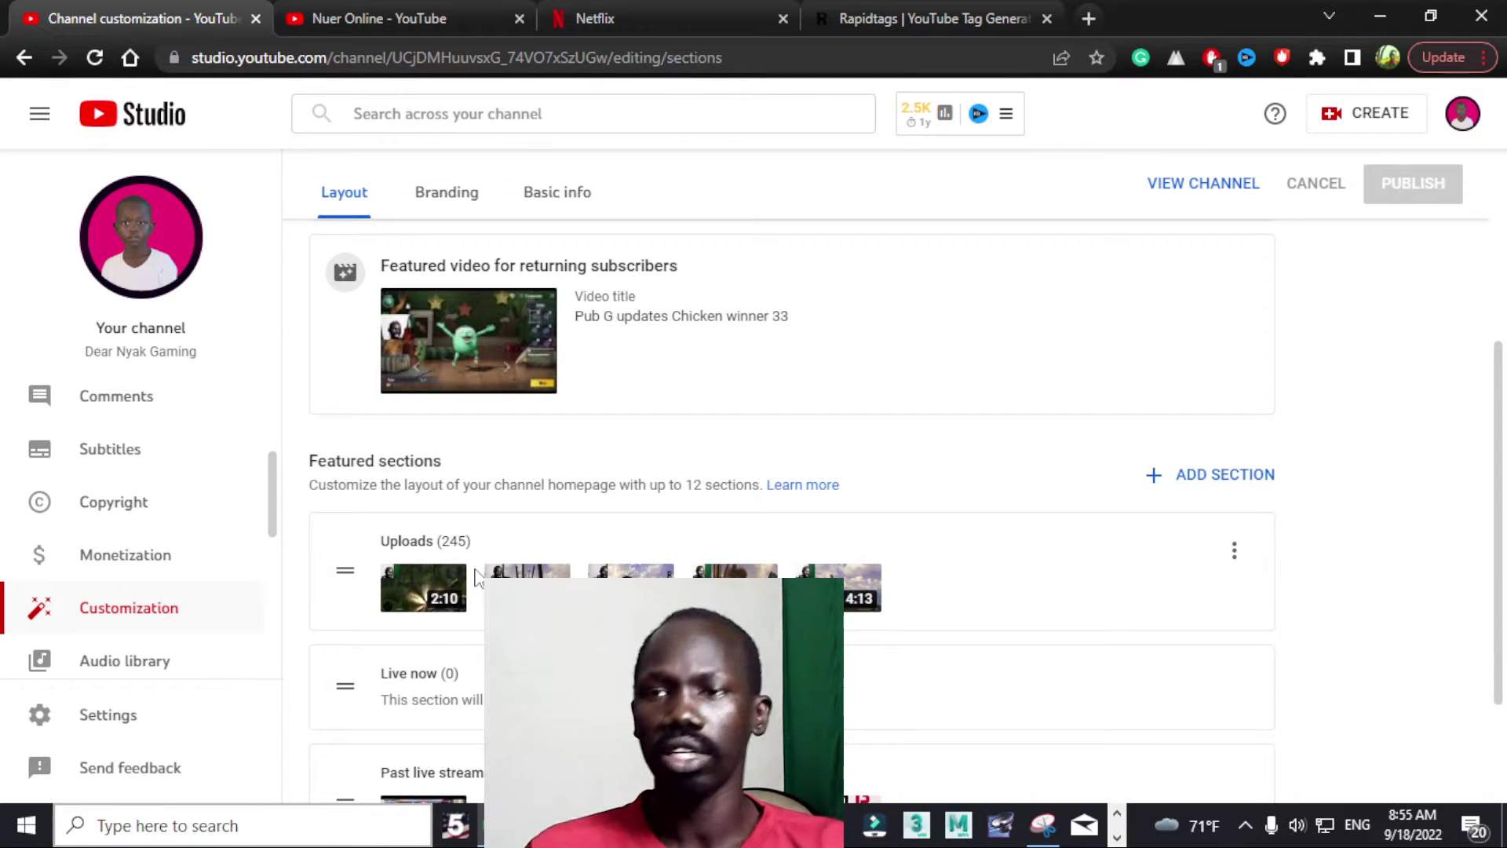
{"action": "scroll", "coordinate": [914, 457], "scroll_direction": "down", "scroll_amount": 2}
{"action": "scroll", "coordinate": [893, 509], "scroll_direction": "up", "scroll_amount": 8}
{"action": "left_click", "coordinate": [454, 259]}
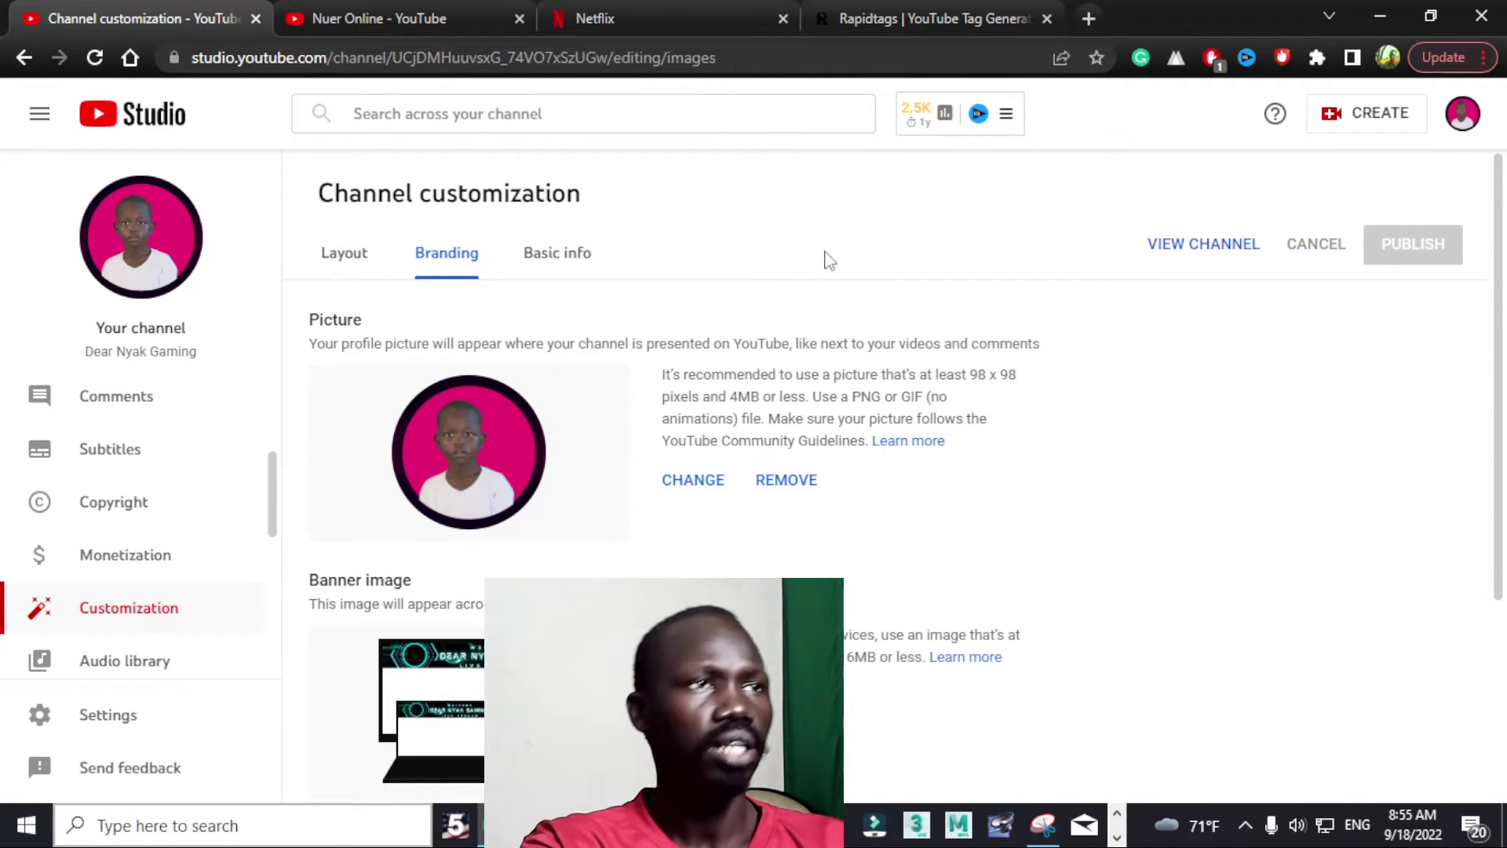
{"action": "left_click", "coordinate": [548, 262]}
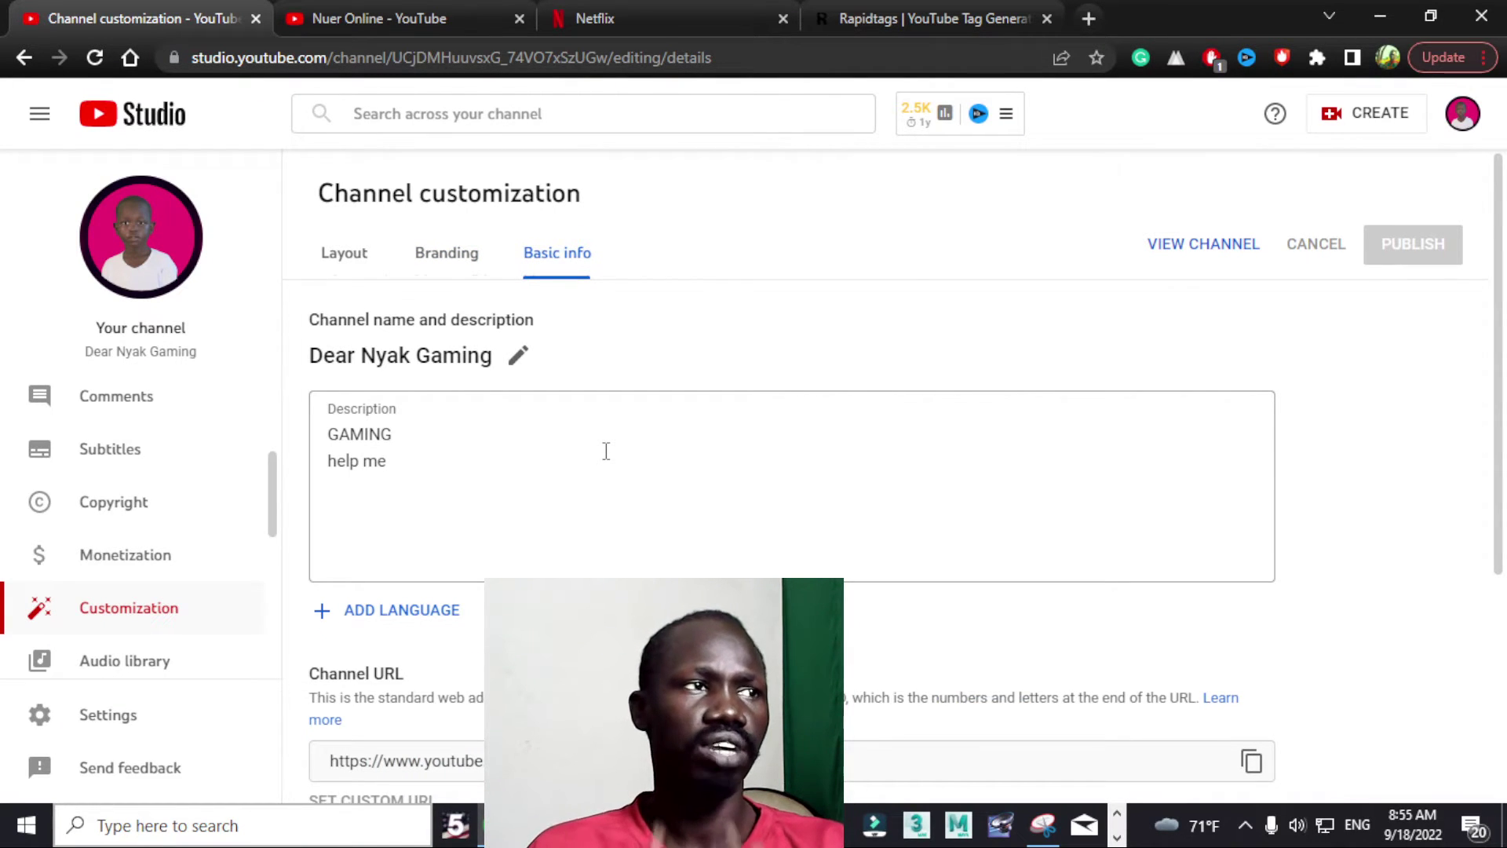
Rename the channel to 'Dear nyak gaming channel' and select the description text for editing.
{"action": "left_click", "coordinate": [525, 365]}
{"action": "left_click", "coordinate": [471, 439]}
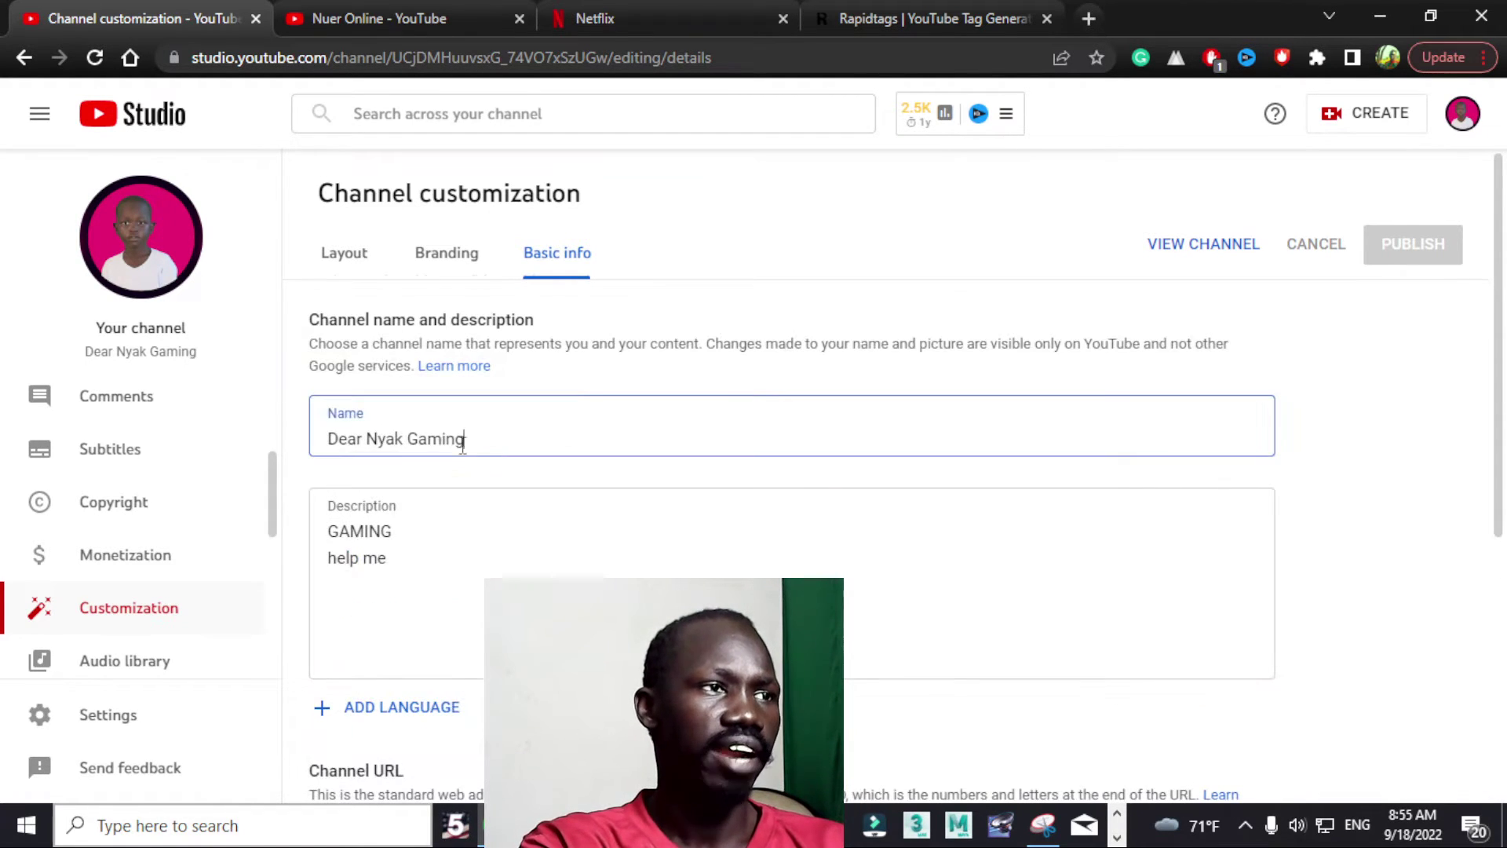
{"action": "left_click_drag", "start_coordinate": [471, 440], "coordinate": [285, 434]}
{"action": "key", "text": "BackSpace"}
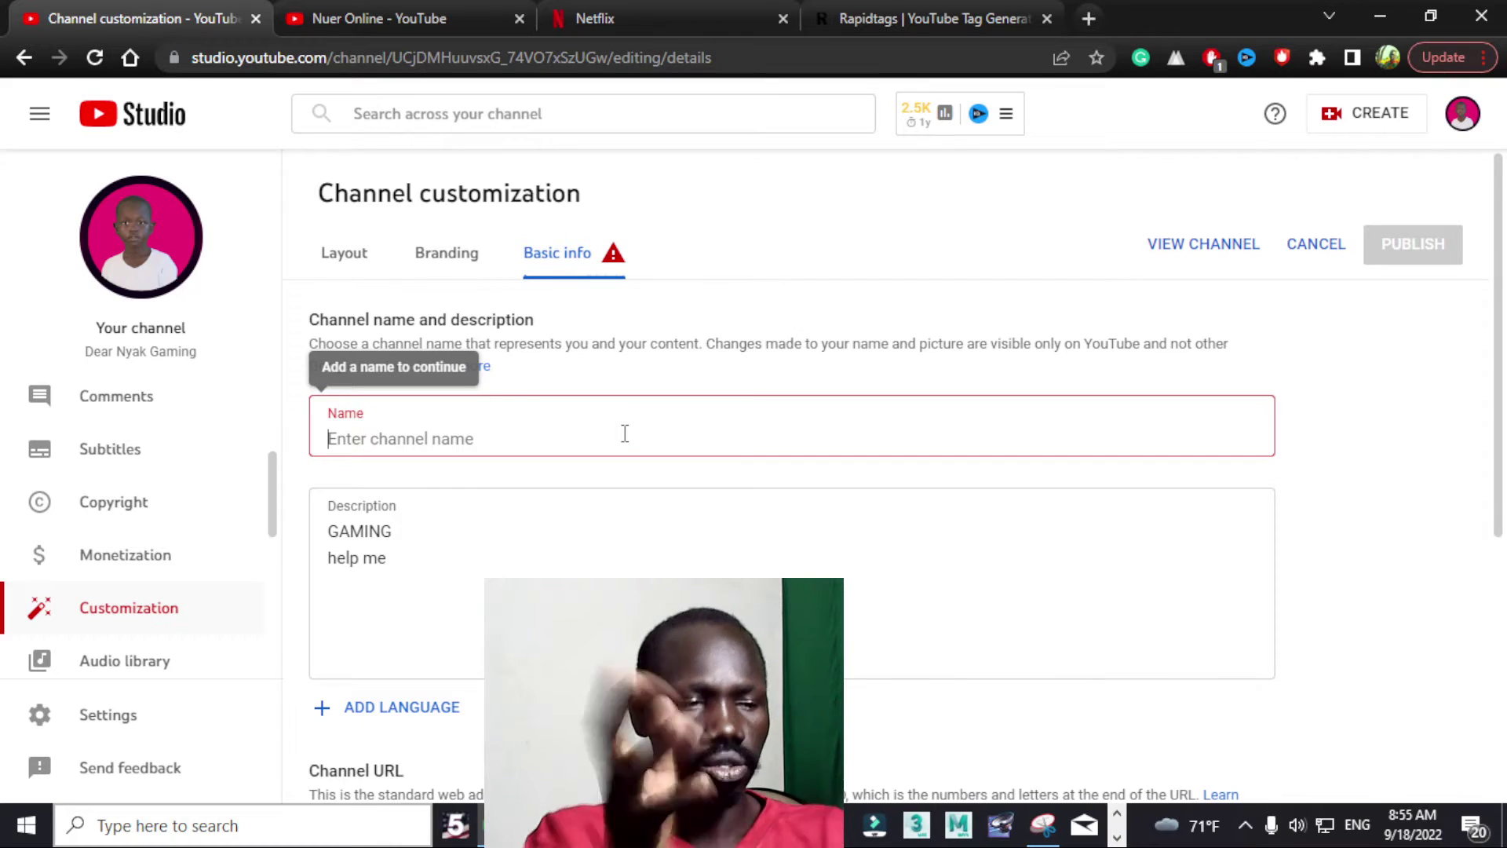
{"action": "type", "text": "De"}
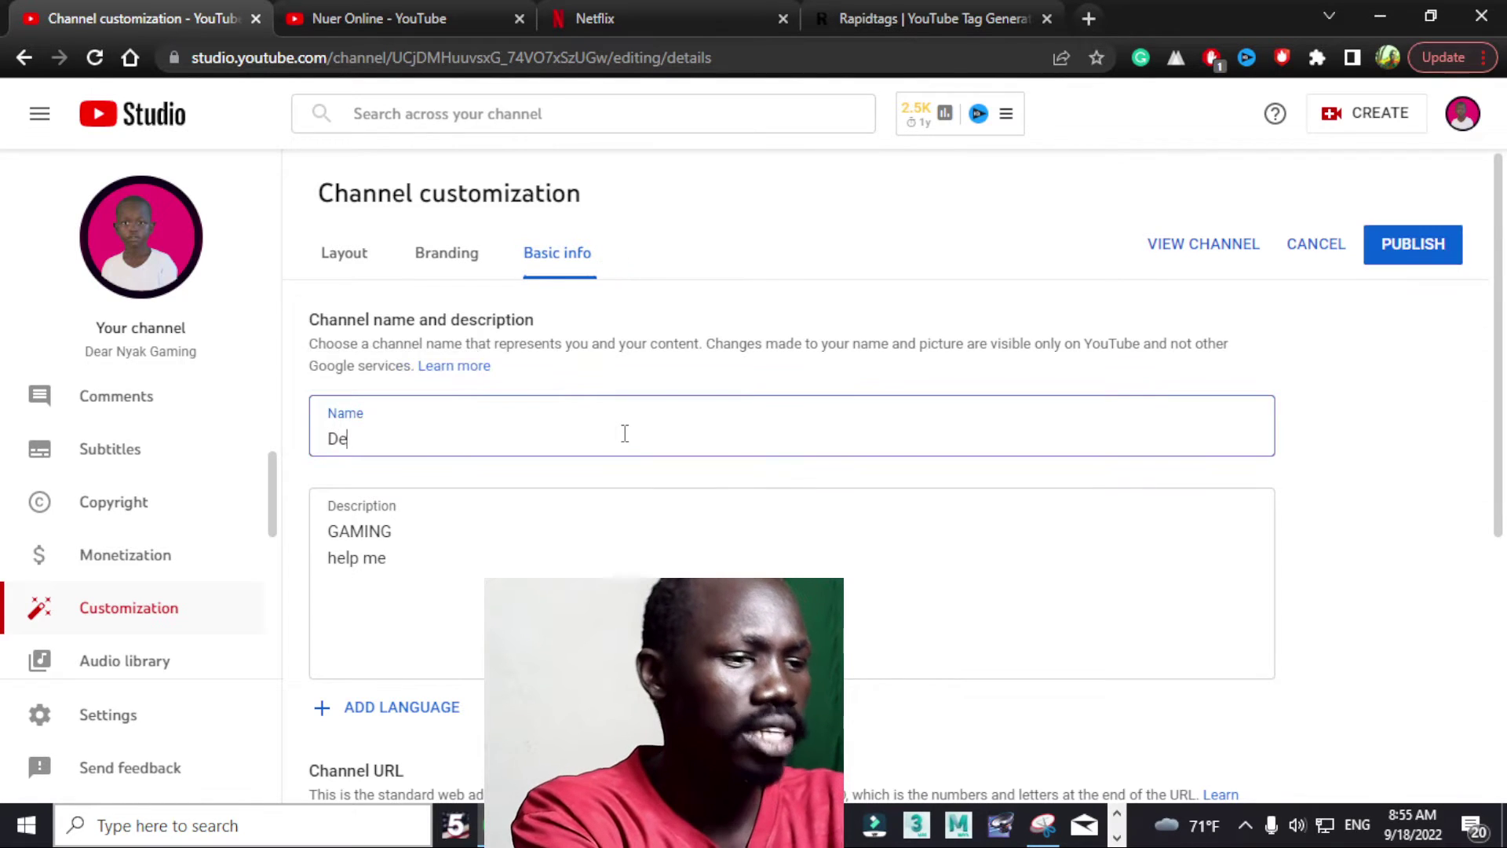
{"action": "type", "text": "ar nyak "}
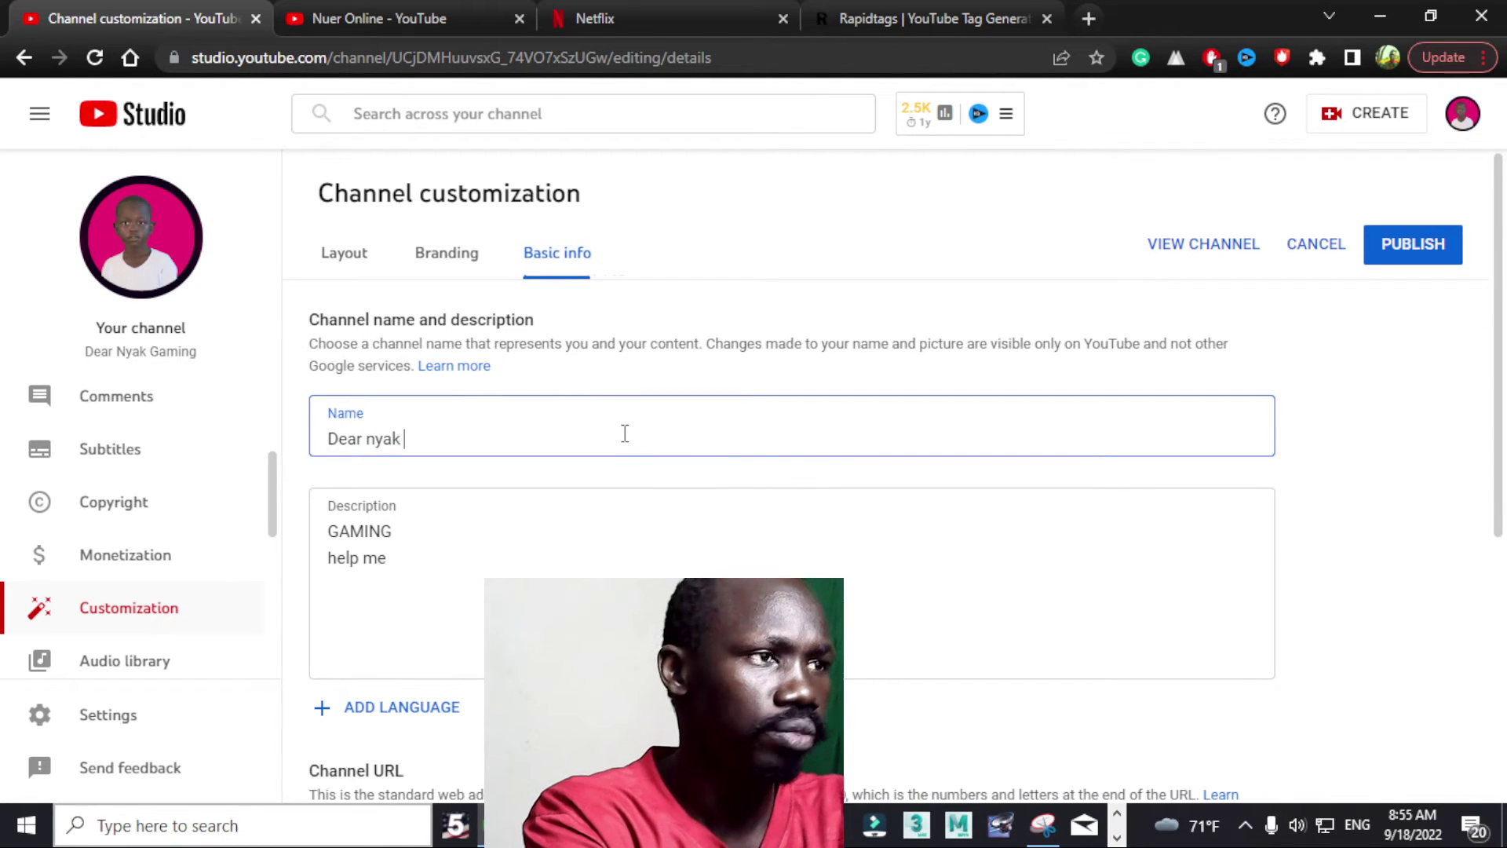
{"action": "type", "text": "gaming"}
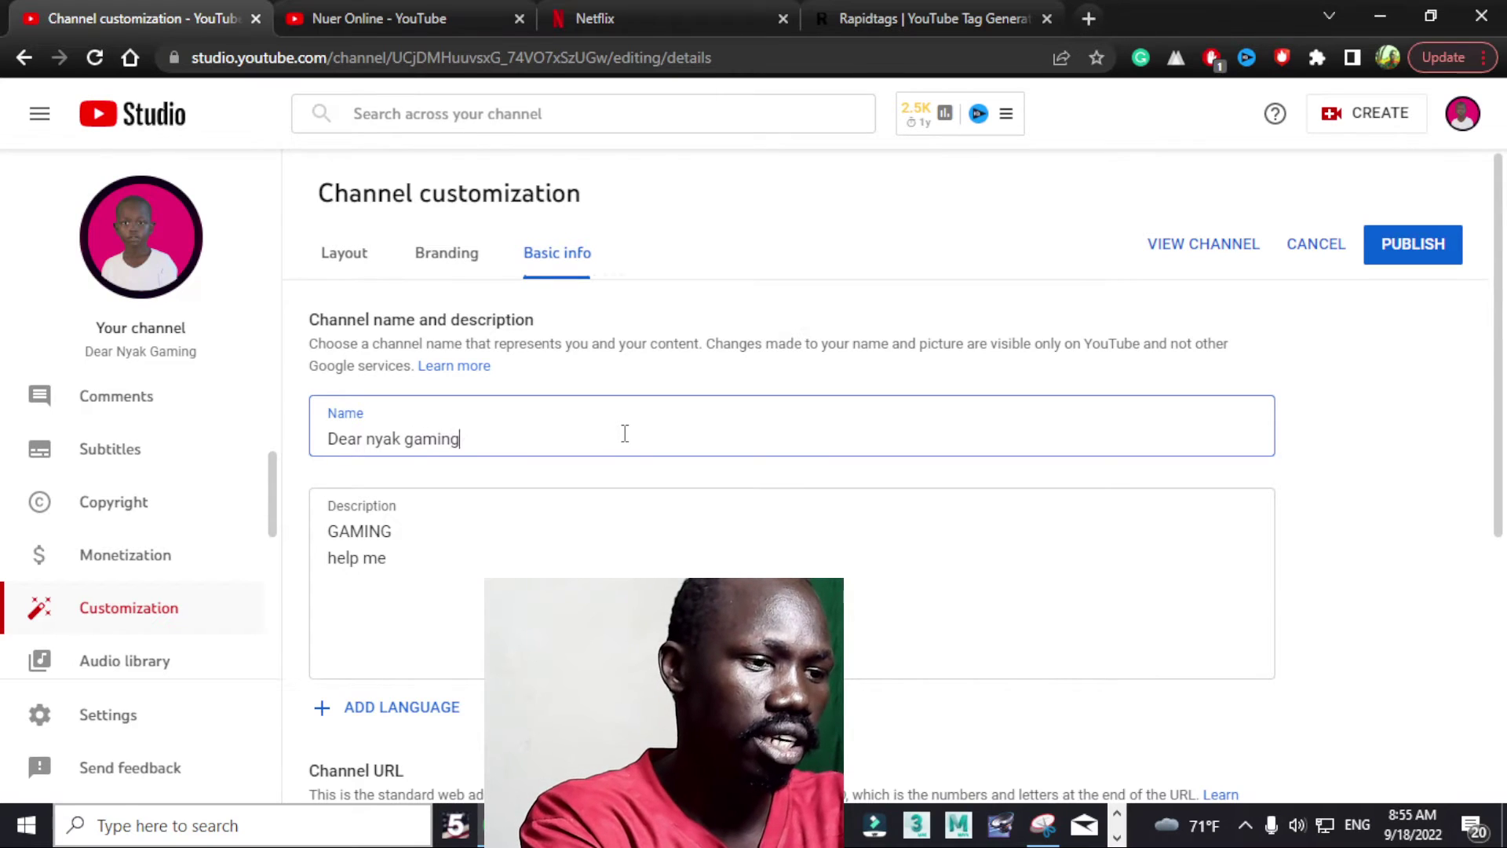
{"action": "type", "text": " channel"}
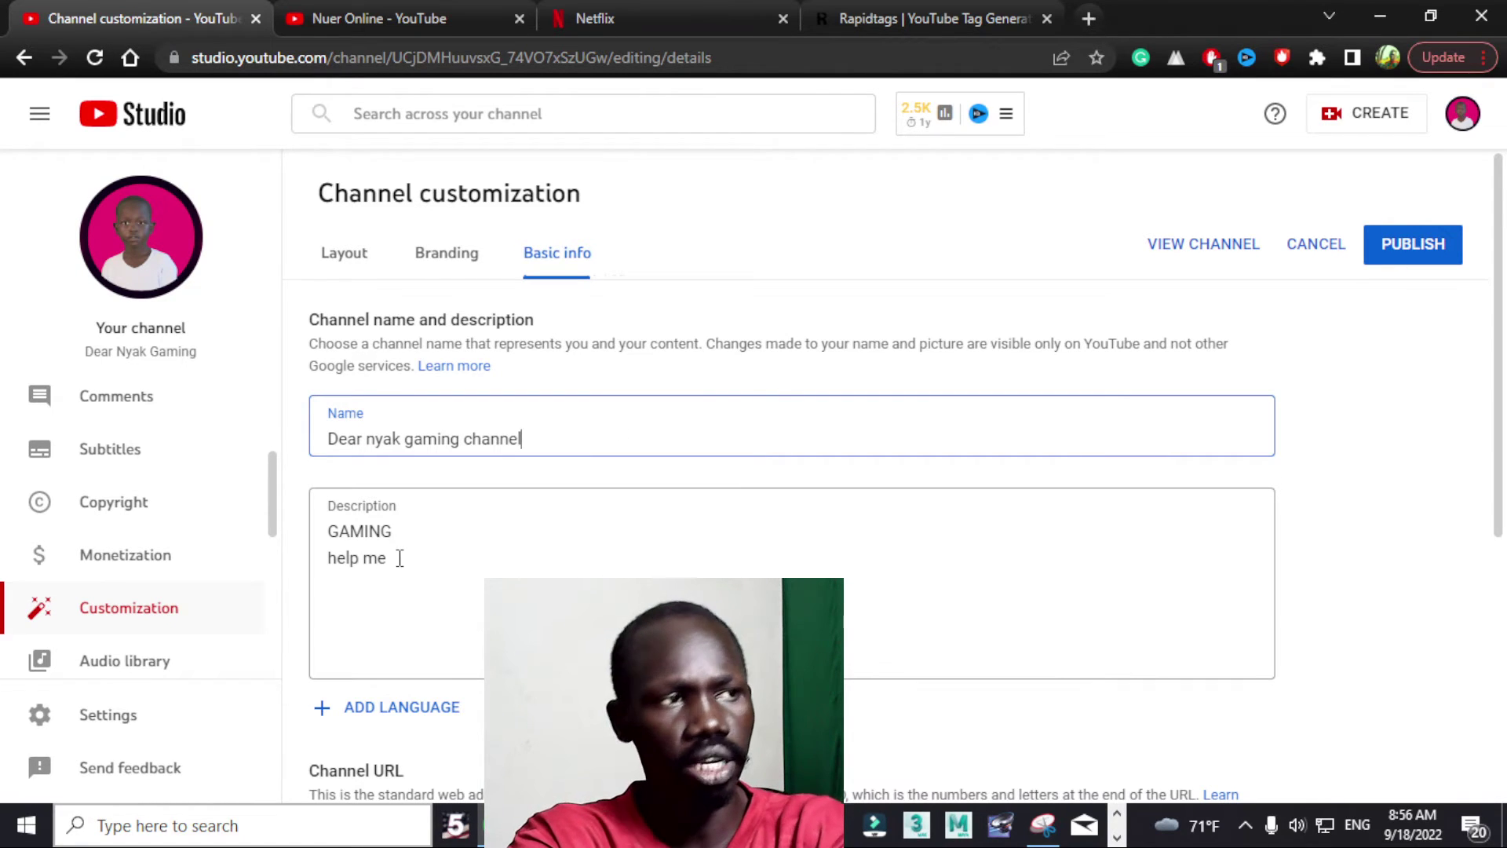
{"action": "left_click_drag", "start_coordinate": [408, 558], "coordinate": [328, 532]}
{"action": "left_click", "coordinate": [327, 531]}
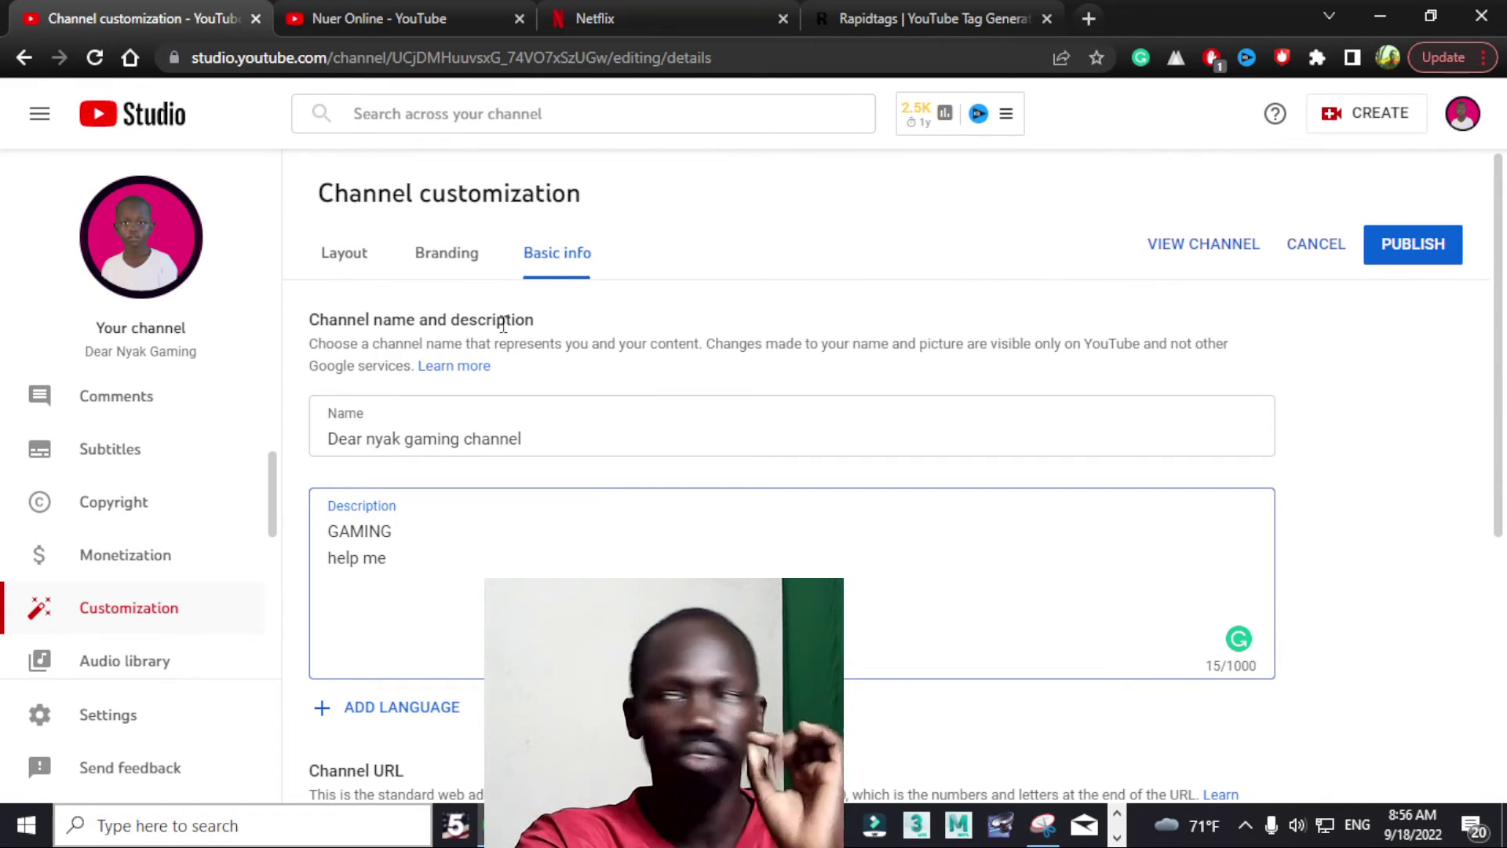
Switch to Layout and back to Basic info, reselecting the new channel name.
{"action": "scroll", "coordinate": [153, 565], "scroll_direction": "up", "scroll_amount": 3}
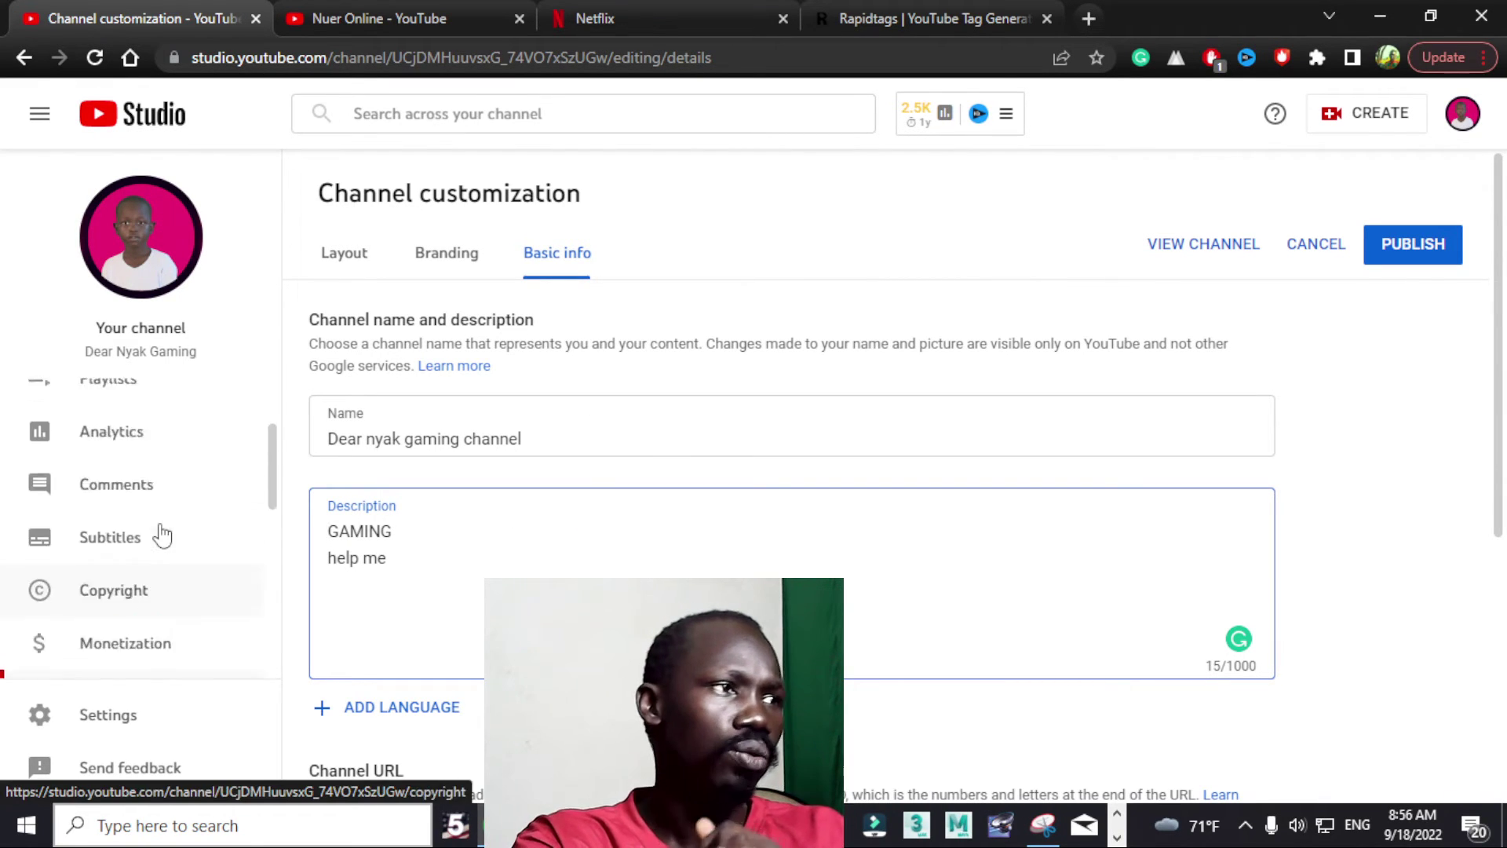
{"action": "scroll", "coordinate": [149, 467], "scroll_direction": "down", "scroll_amount": 5}
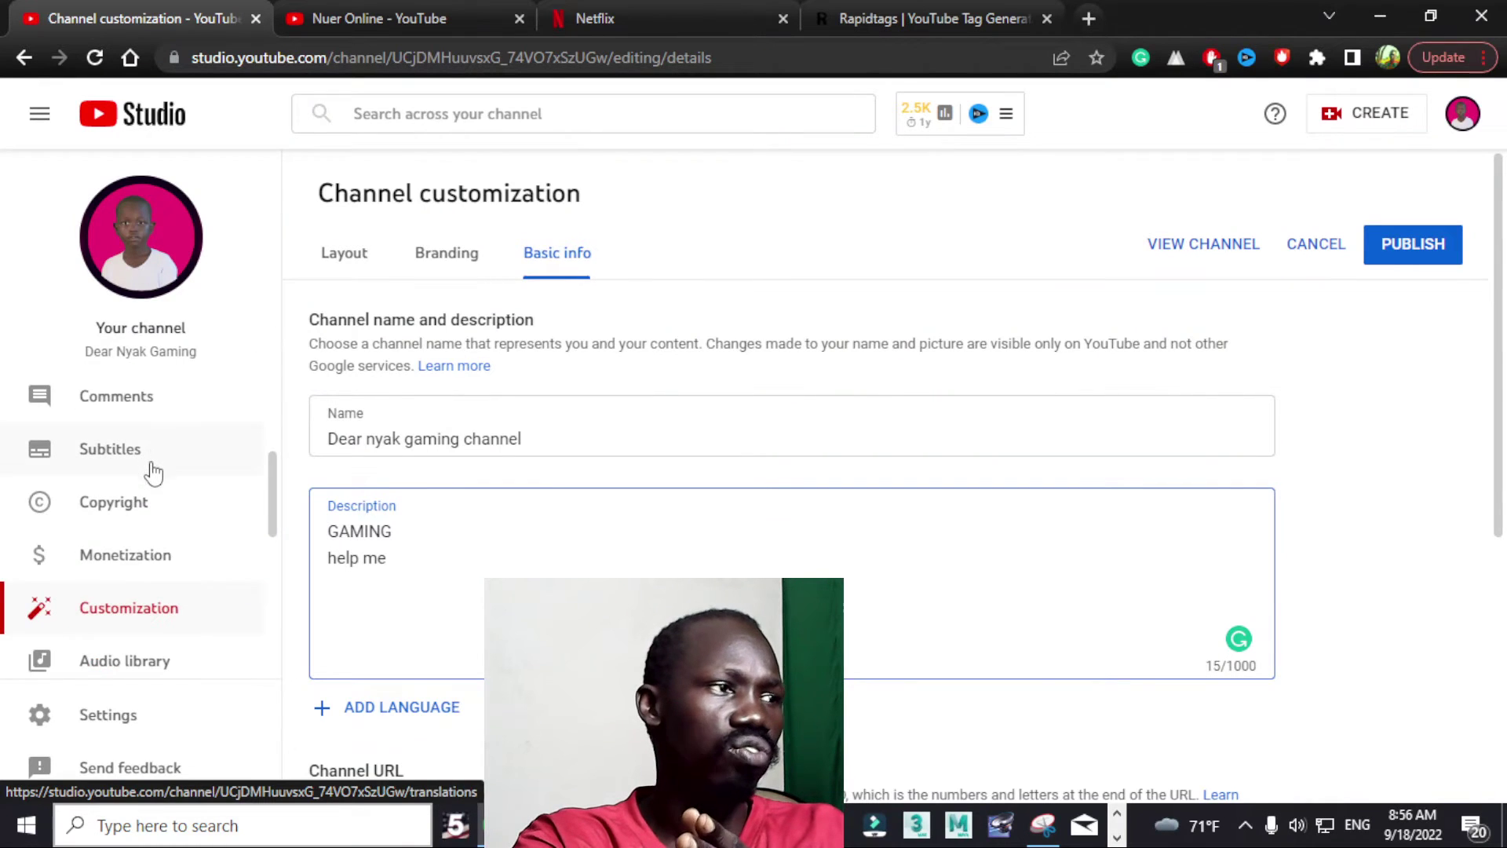
{"action": "scroll", "coordinate": [137, 471], "scroll_direction": "up", "scroll_amount": 3}
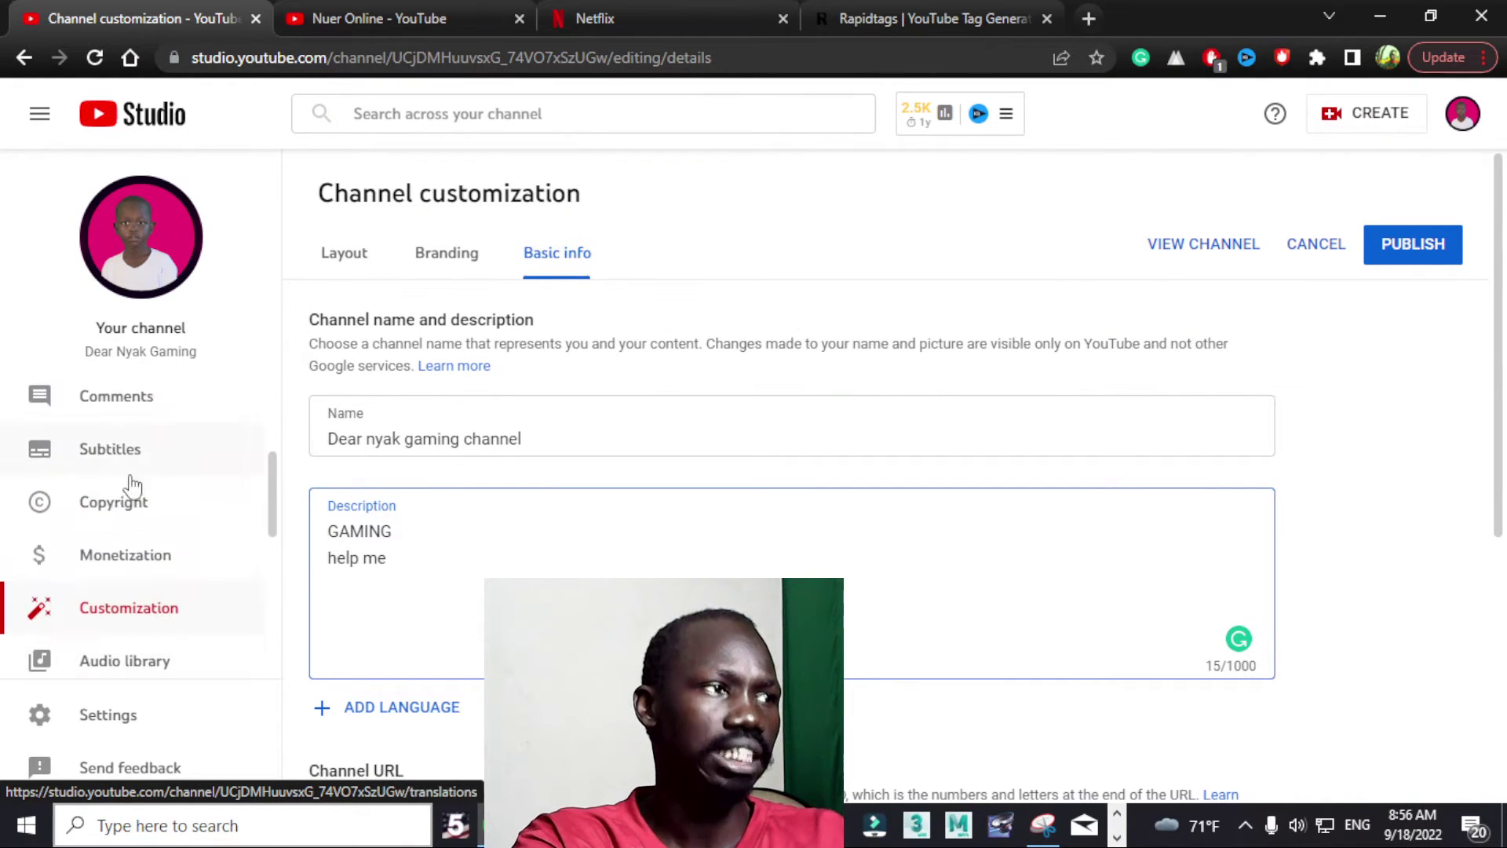
{"action": "left_click", "coordinate": [136, 628]}
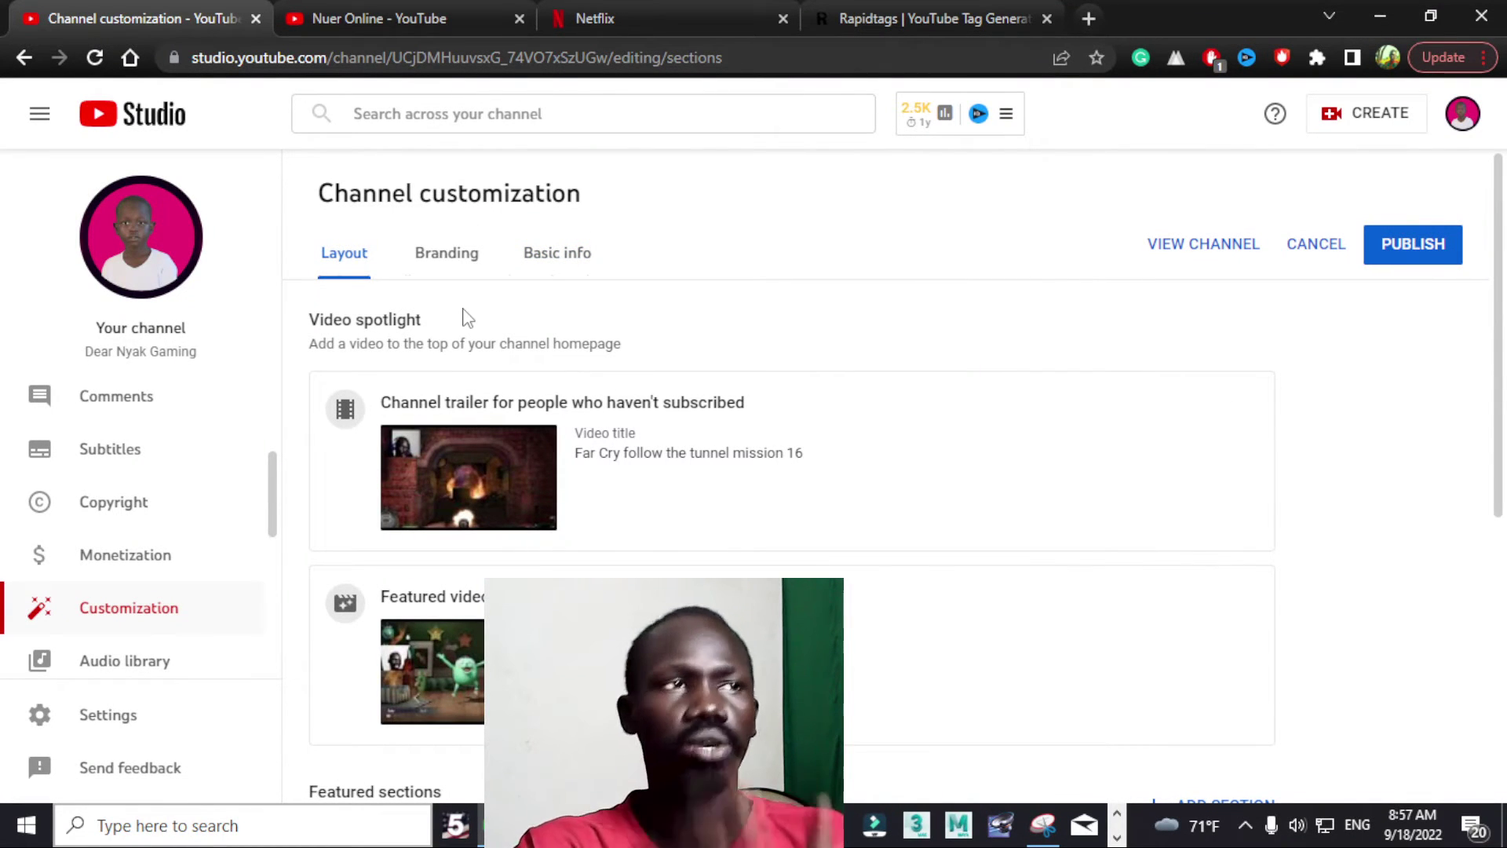
{"action": "left_click", "coordinate": [569, 261]}
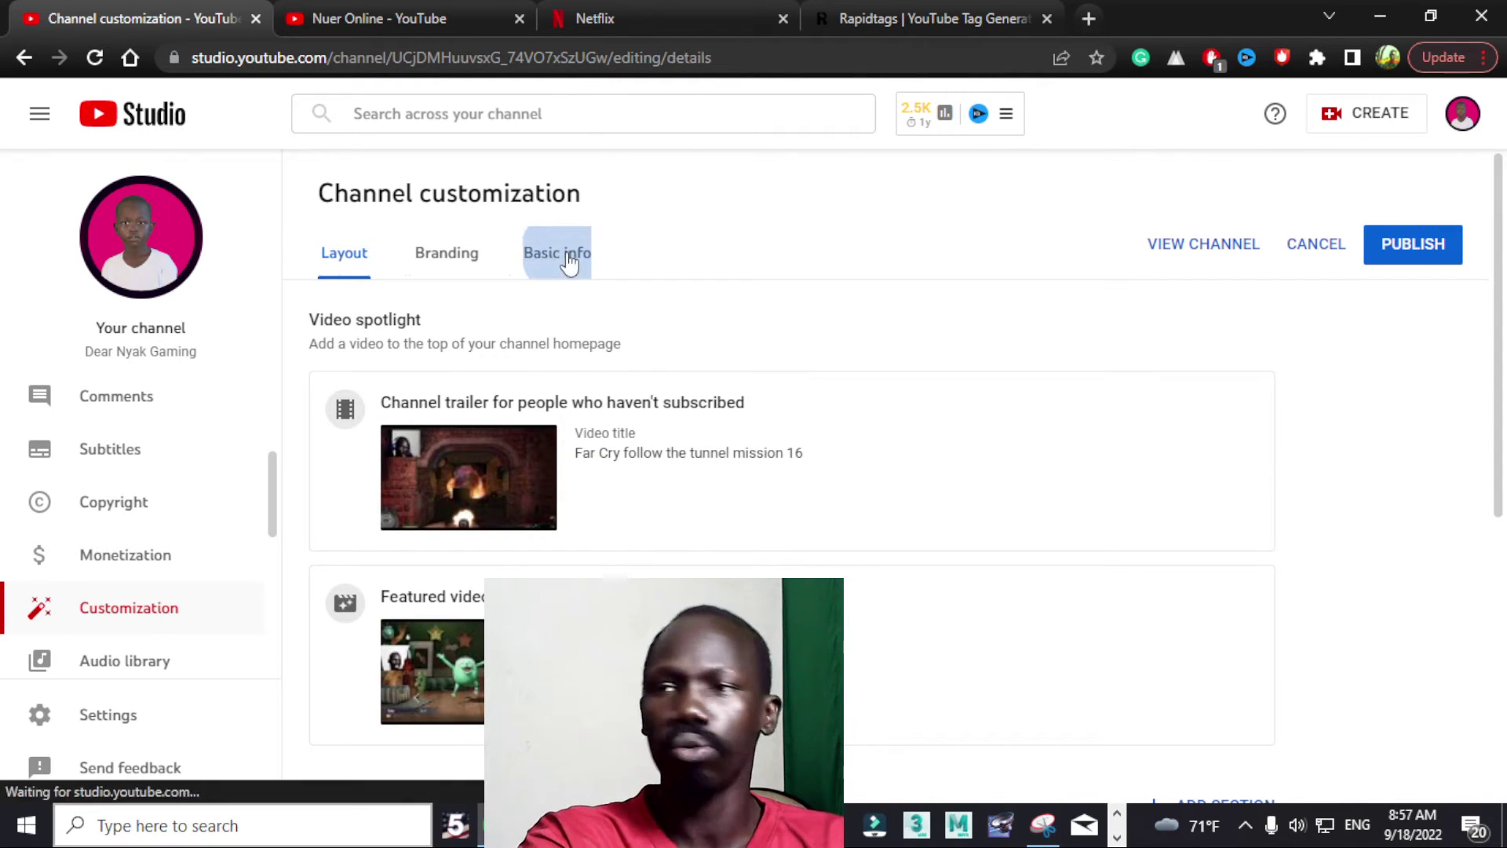
{"action": "scroll", "coordinate": [497, 416], "scroll_direction": "down", "scroll_amount": 2}
{"action": "scroll", "coordinate": [499, 409], "scroll_direction": "up", "scroll_amount": 2}
{"action": "double_click", "coordinate": [494, 438]}
{"action": "left_click", "coordinate": [408, 438]}
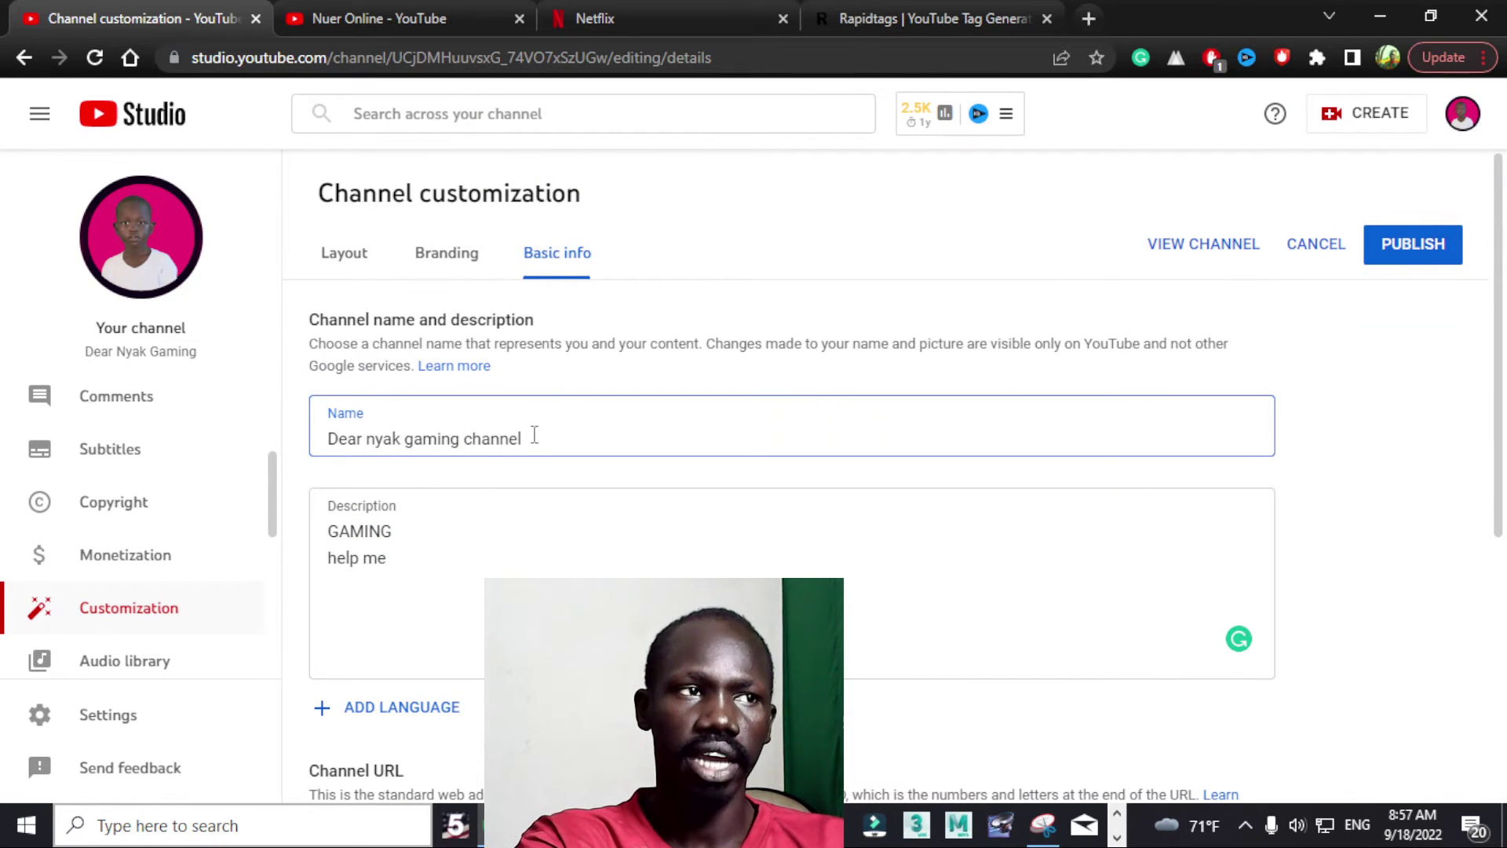
{"action": "left_click_drag", "start_coordinate": [534, 436], "coordinate": [307, 444]}
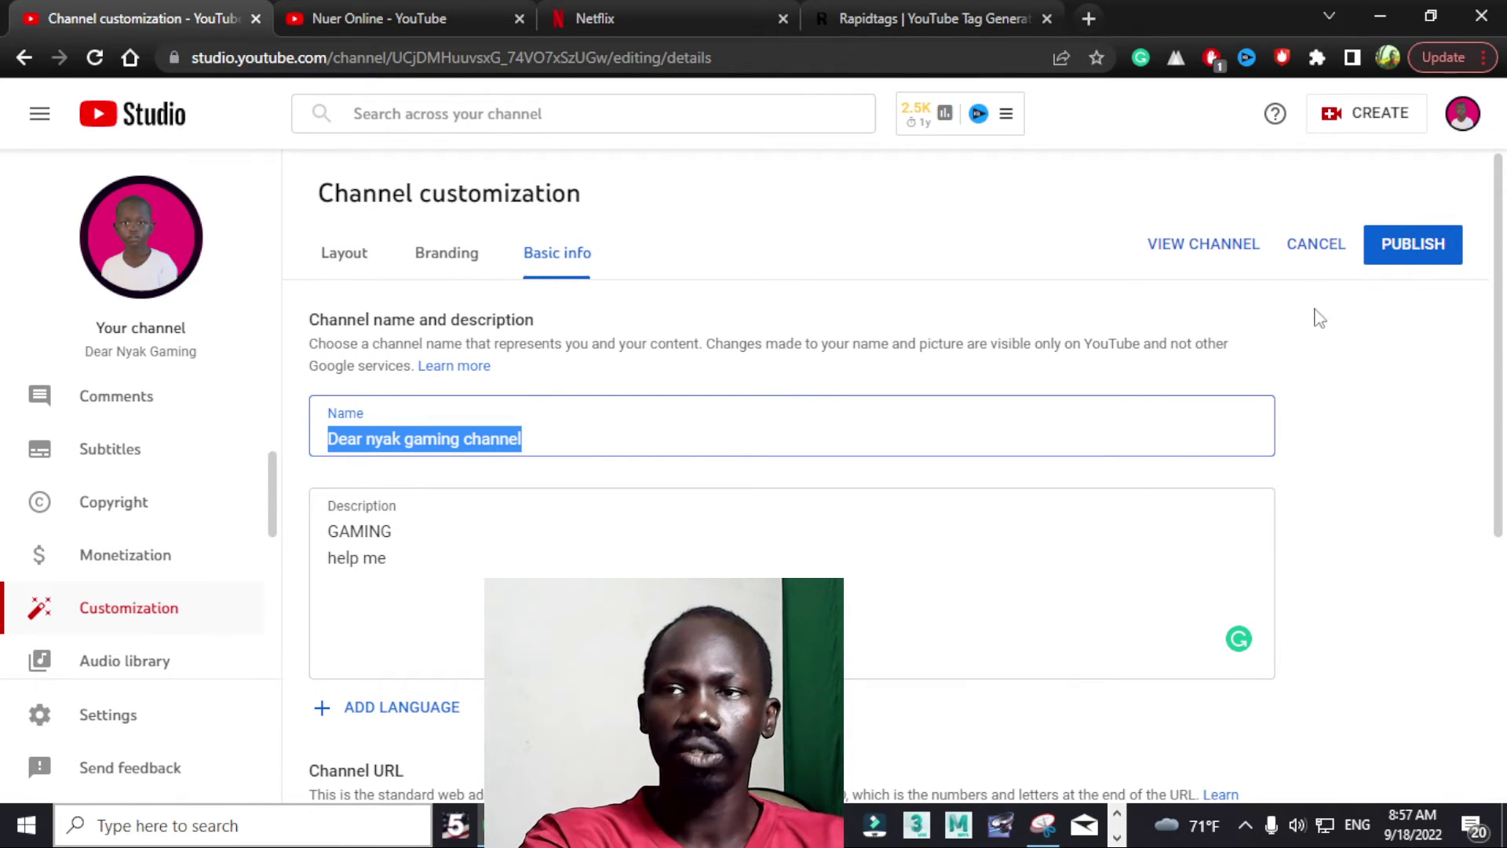
Copy the Channel URL shown further down the Basic info page.
{"action": "scroll", "coordinate": [616, 542], "scroll_direction": "down", "scroll_amount": 4}
{"action": "scroll", "coordinate": [1105, 322], "scroll_direction": "up", "scroll_amount": 4}
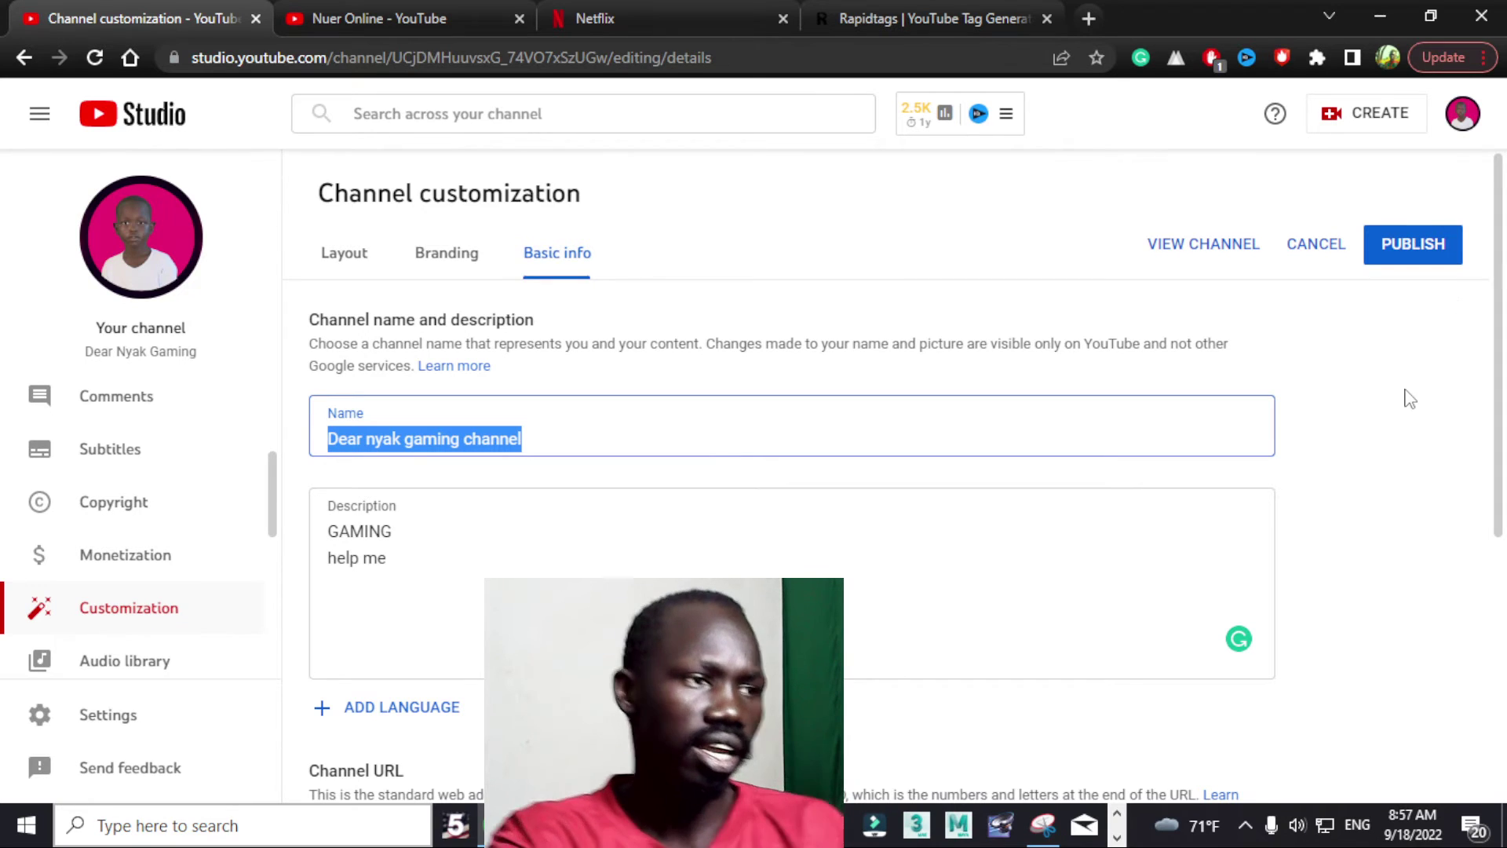
{"action": "scroll", "coordinate": [937, 432], "scroll_direction": "down", "scroll_amount": 2}
{"action": "scroll", "coordinate": [937, 436], "scroll_direction": "down", "scroll_amount": 5}
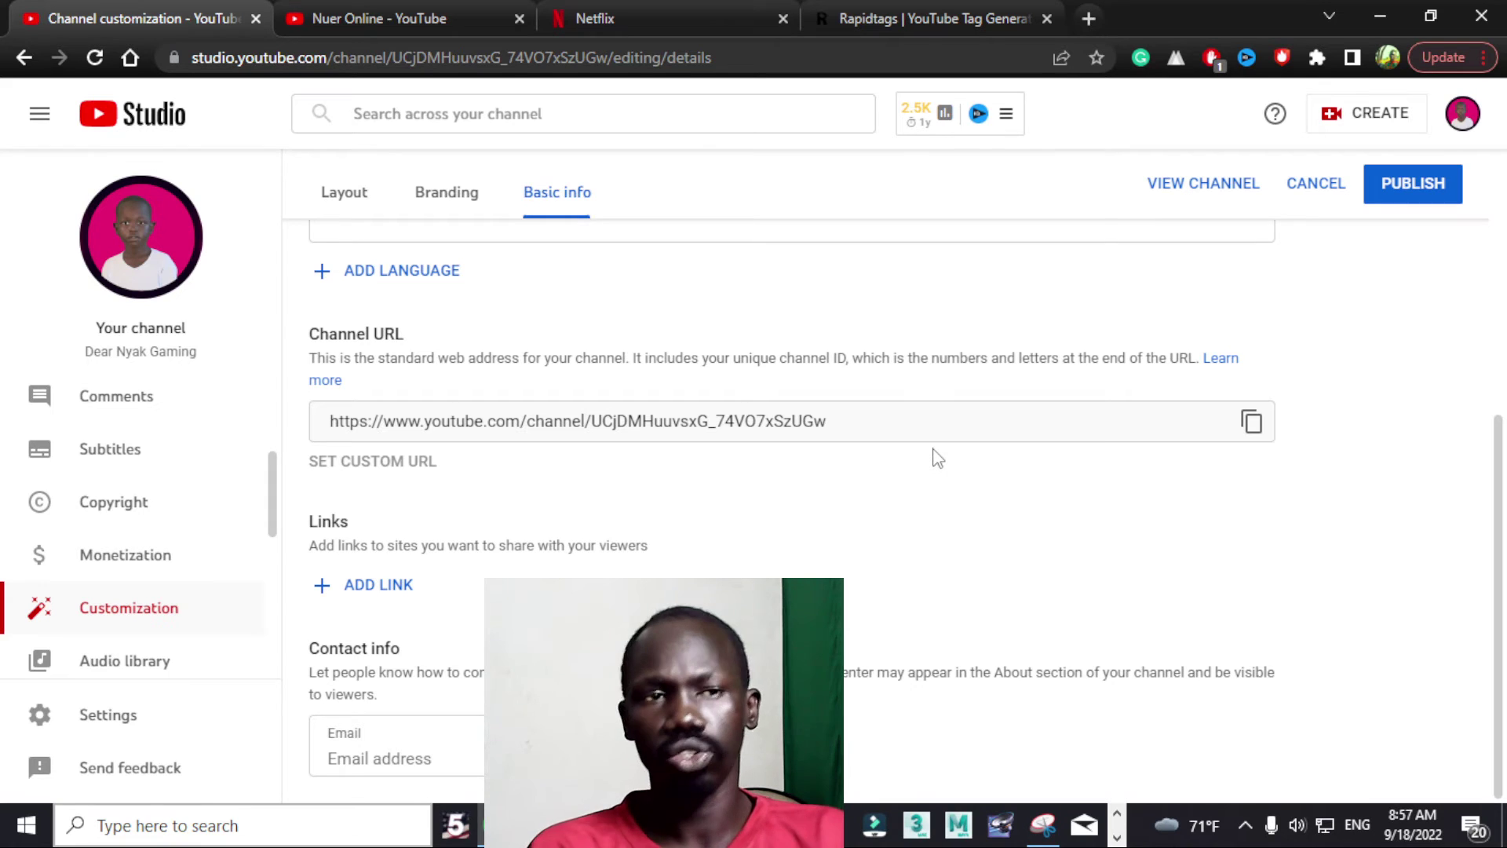
{"action": "left_click", "coordinate": [1251, 423]}
{"action": "scroll", "coordinate": [897, 512], "scroll_direction": "up", "scroll_amount": 5}
Add 'please support me by subscribing and sharing my youtube channel videos' plus the pasted channel URL below.
{"action": "left_click", "coordinate": [380, 599]}
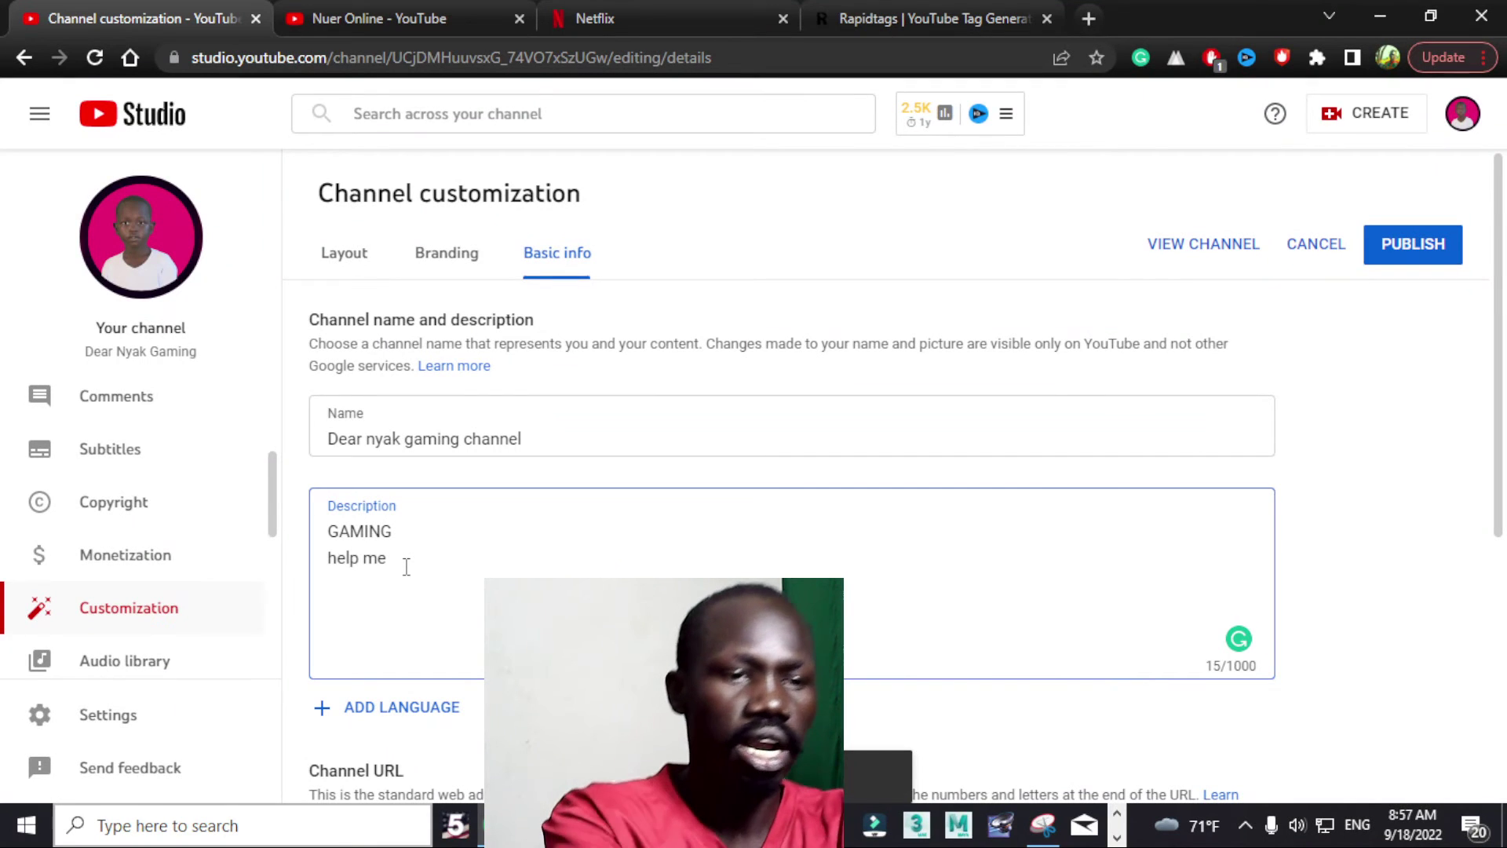
{"action": "type", "text": "please"}
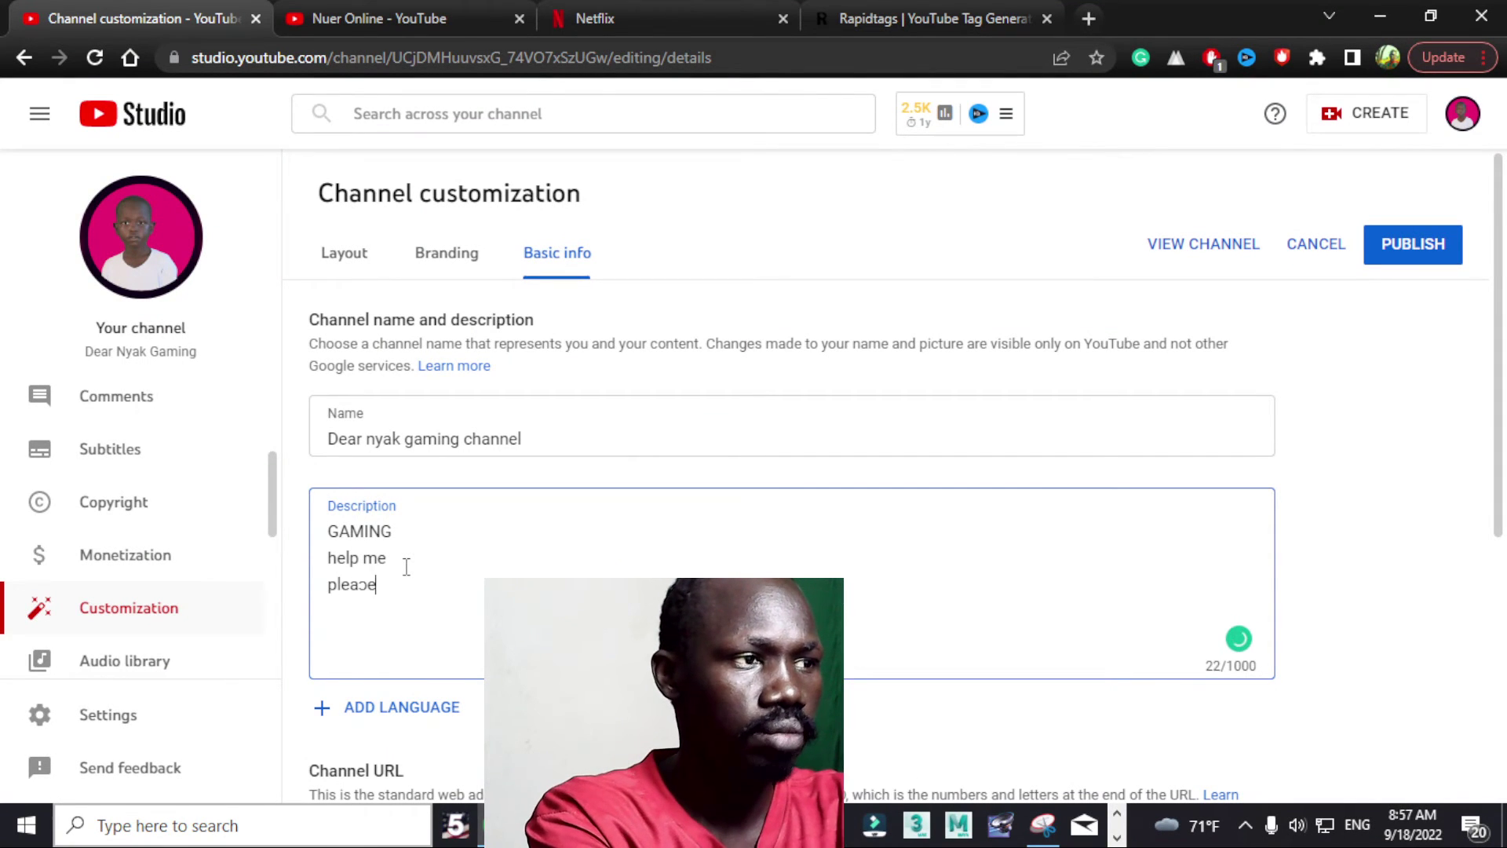
{"action": "key", "text": "BackSpace"}
{"action": "key", "text": "BackSpace"}
{"action": "key", "text": "BackSpace"}
{"action": "type", "text": "se support me by subscribing and sharing my youtube channel video"}
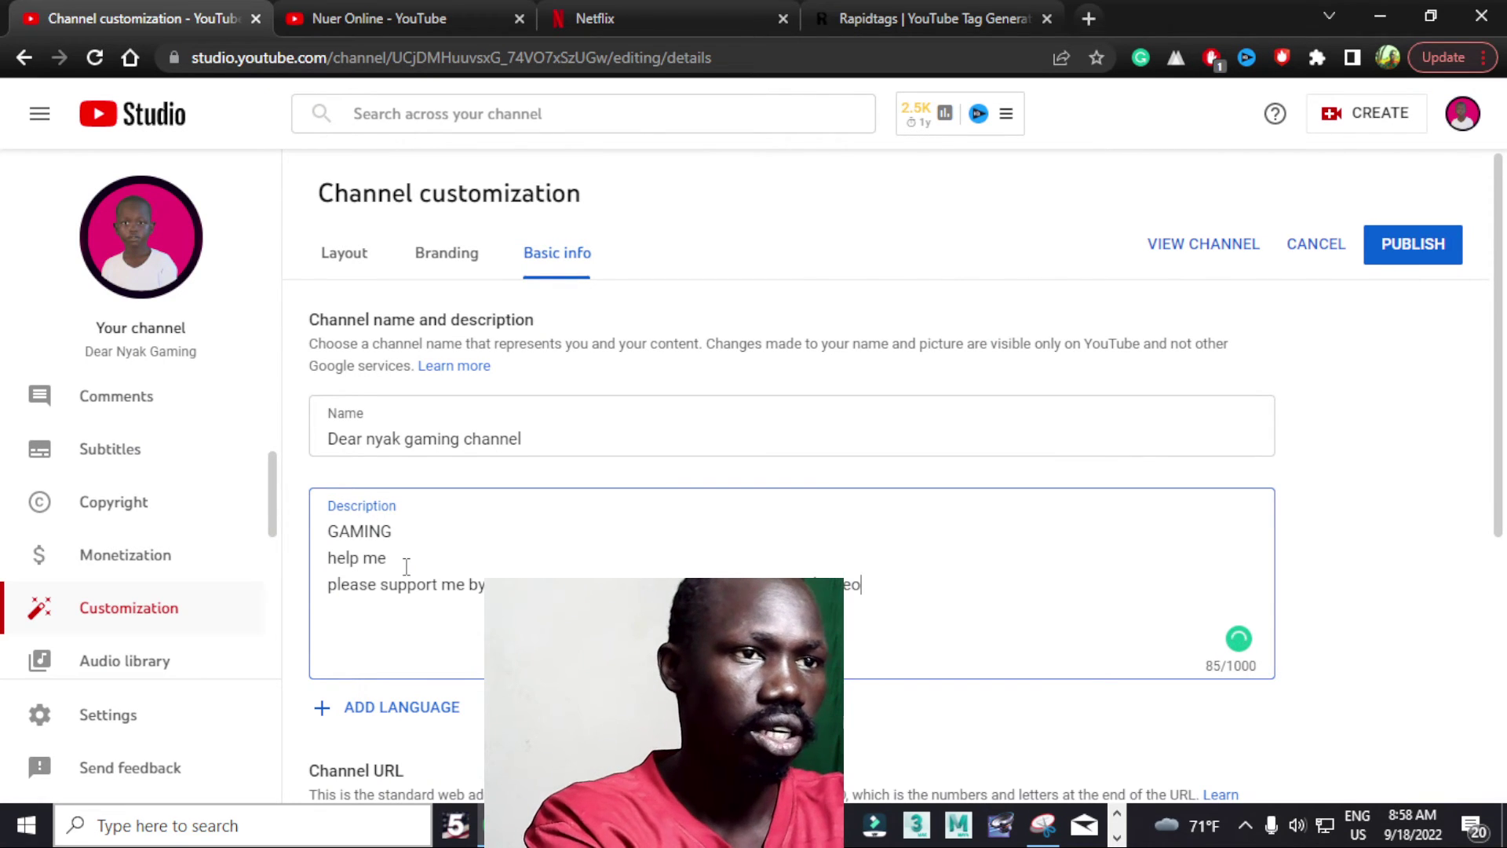
{"action": "type", "text": "s"}
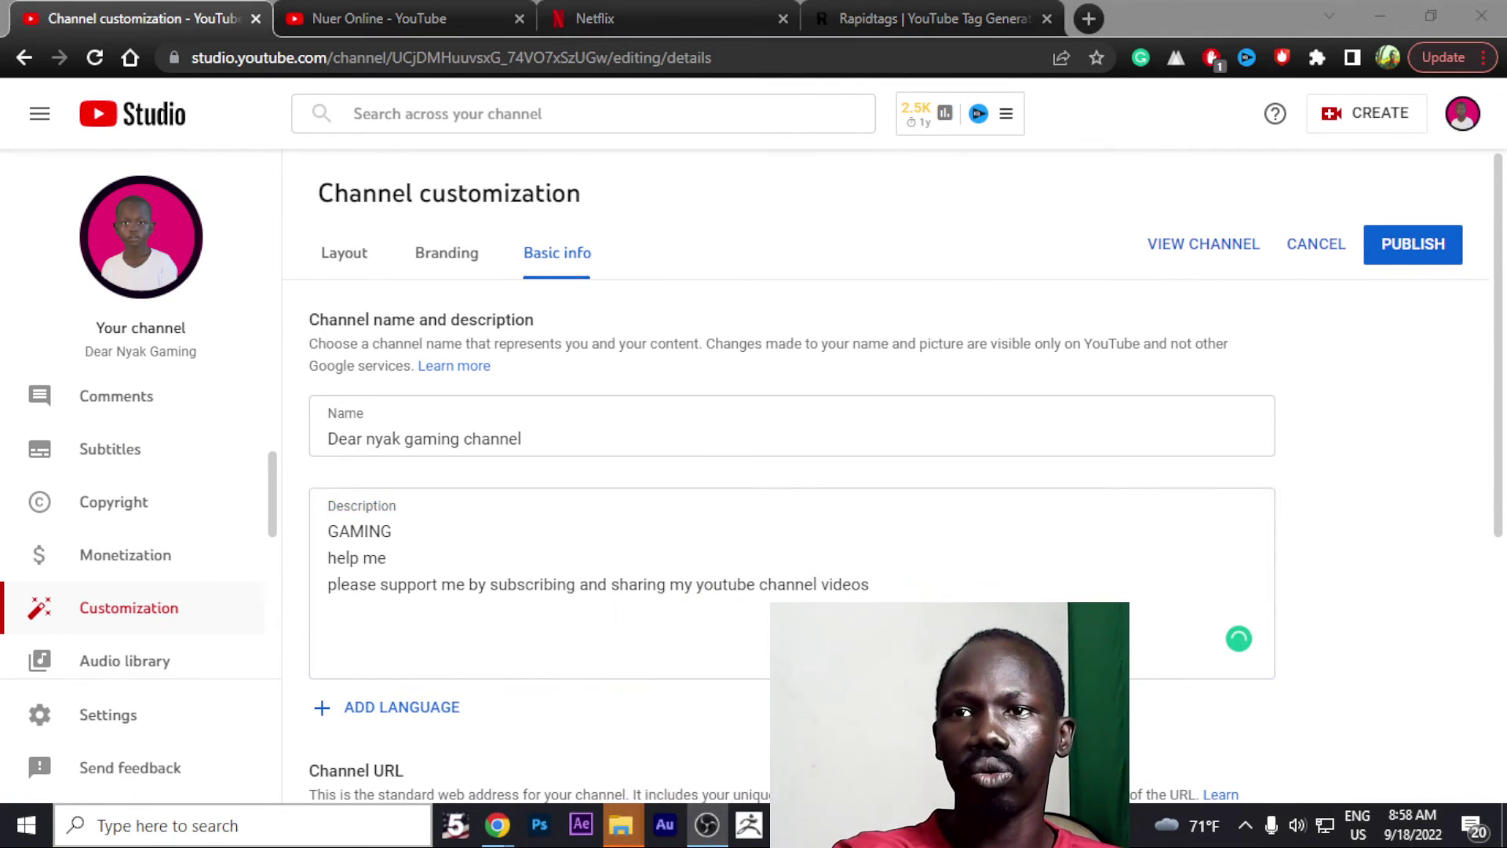
{"action": "left_click", "coordinate": [956, 591]}
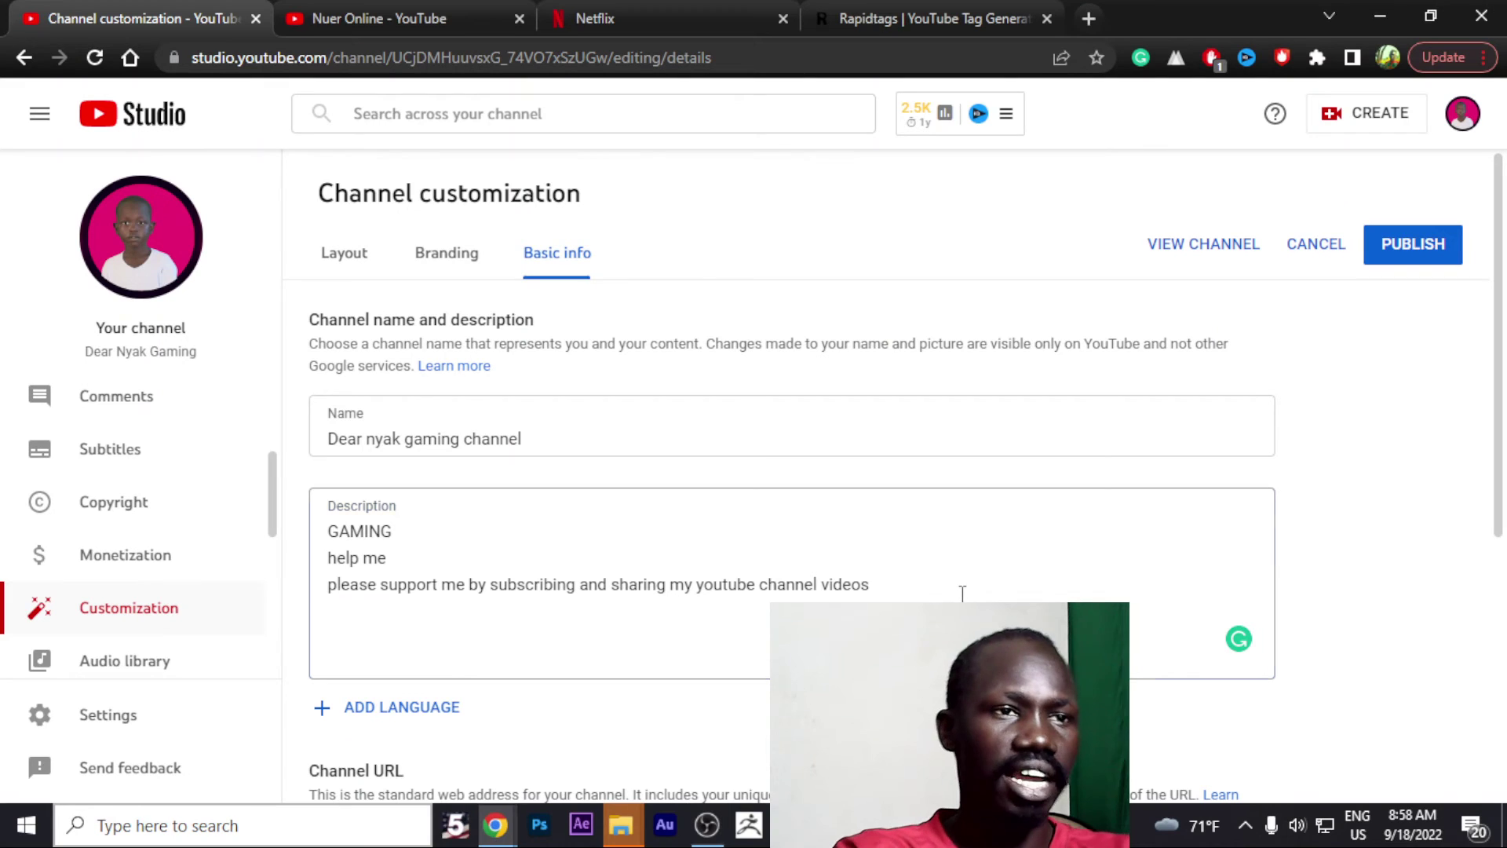
{"action": "key", "text": "Return"}
{"action": "key", "text": "ctrl+v"}
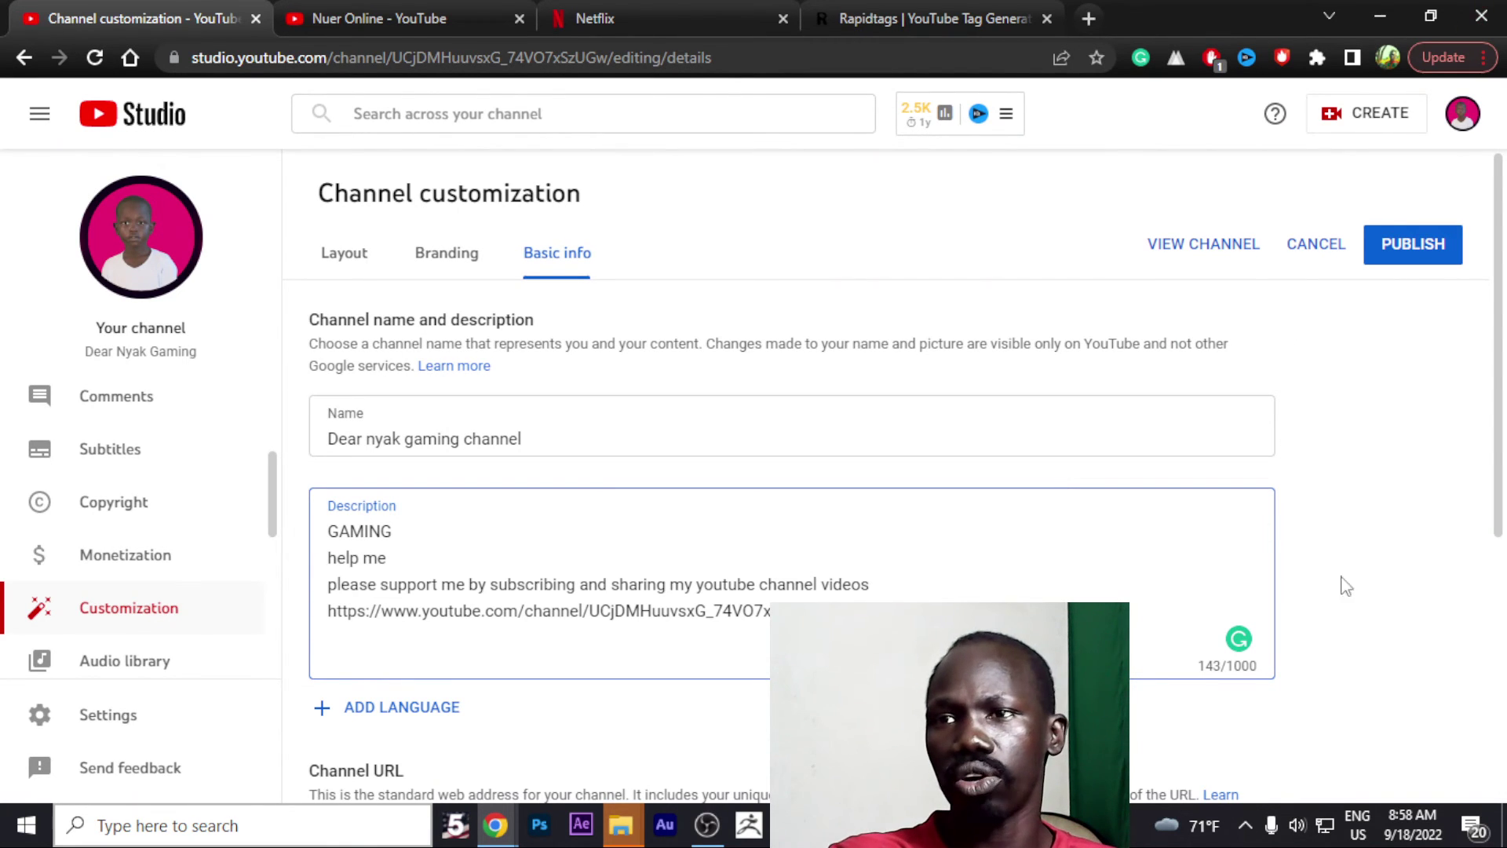
{"action": "scroll", "coordinate": [644, 594], "scroll_direction": "down", "scroll_amount": 2}
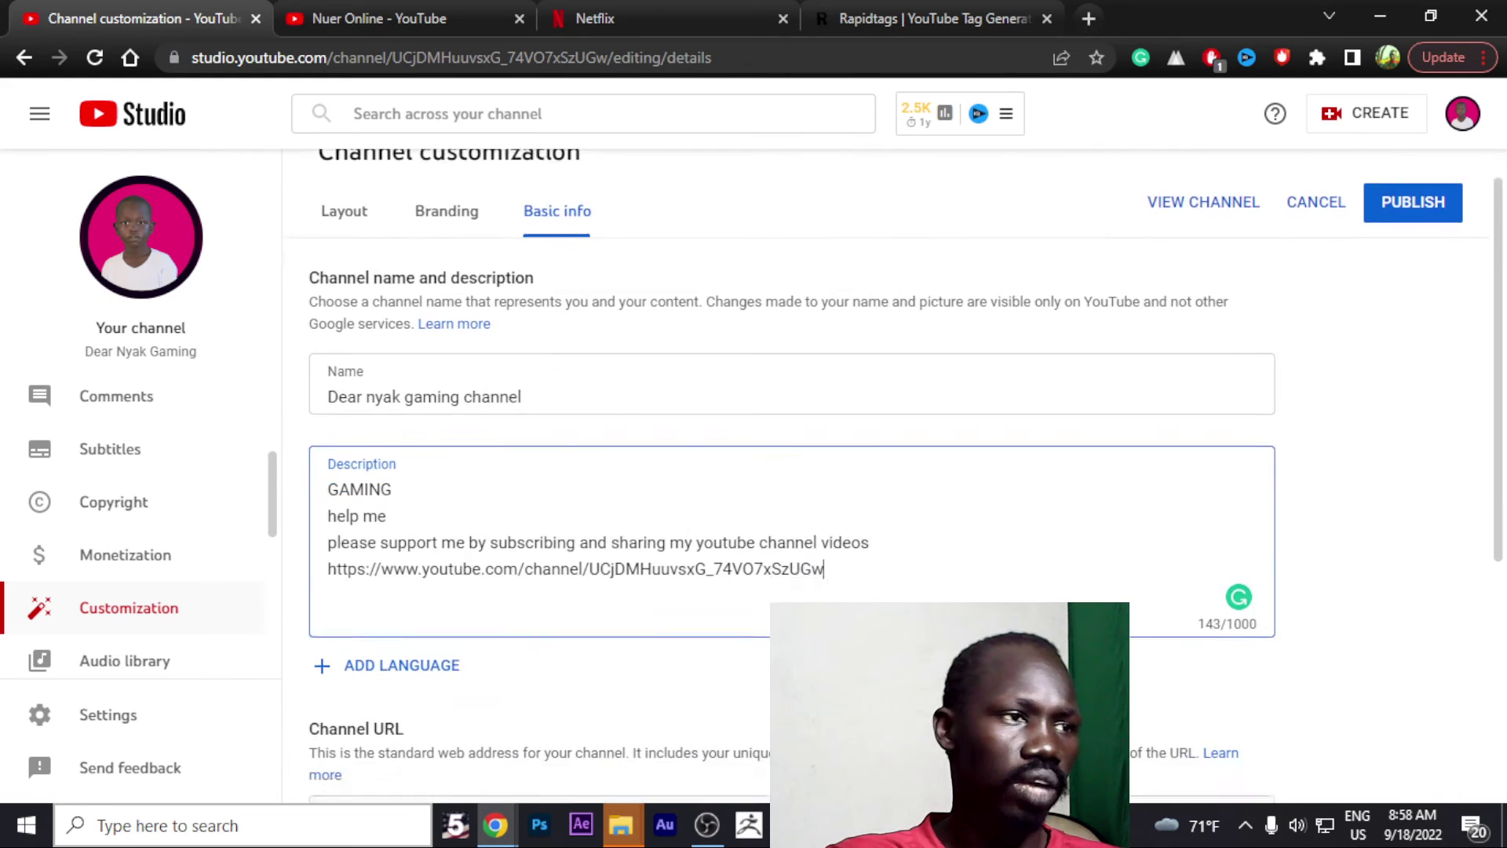
{"action": "scroll", "coordinate": [644, 594], "scroll_direction": "down", "scroll_amount": 3}
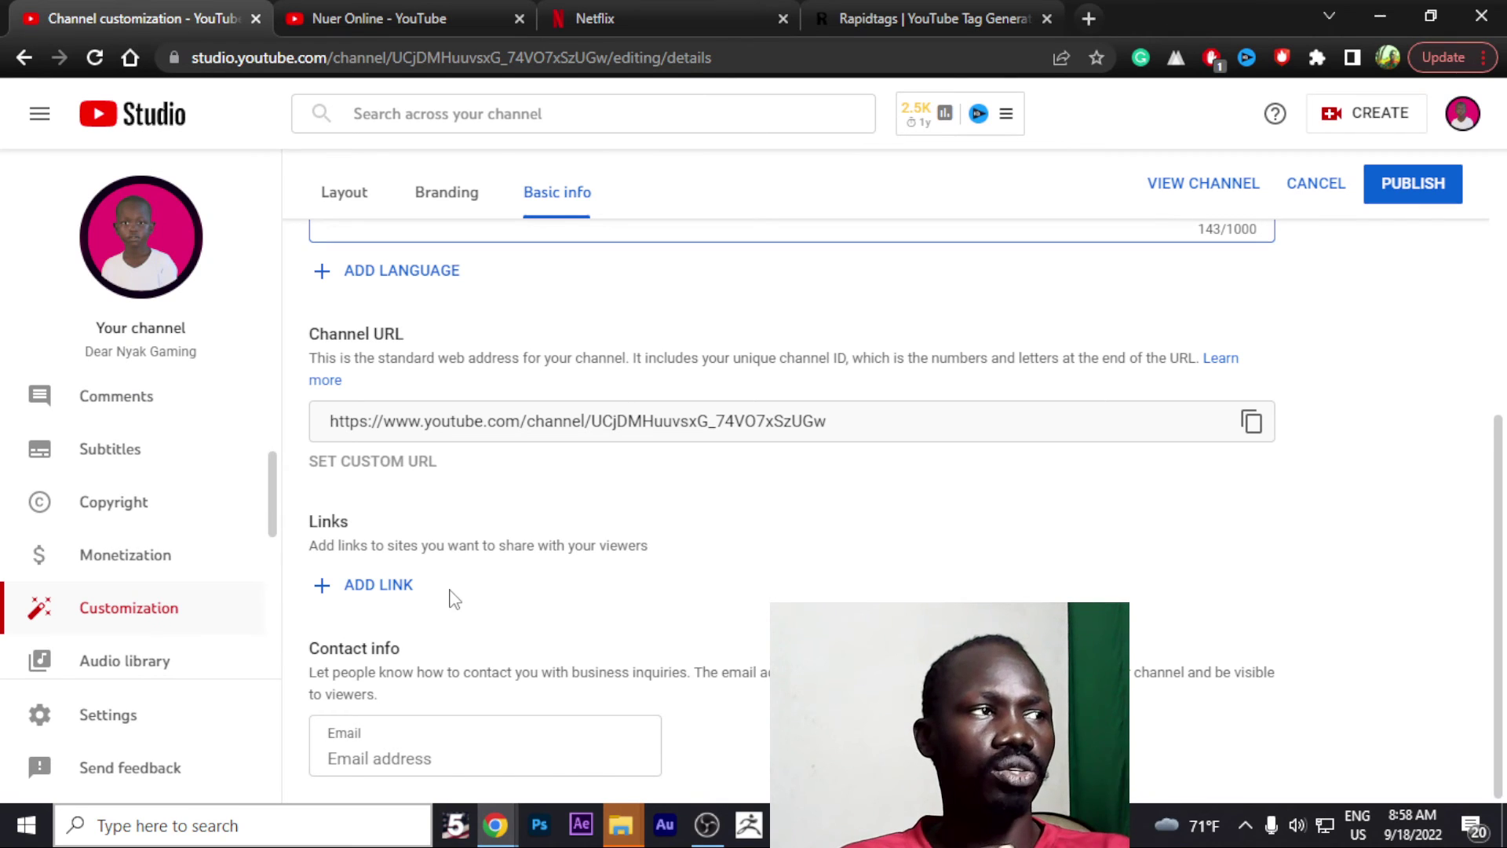
Open the Dear Nyak Gaming public channel page in a new tab and pause the featured Far Cry video.
{"action": "left_click", "coordinate": [153, 259]}
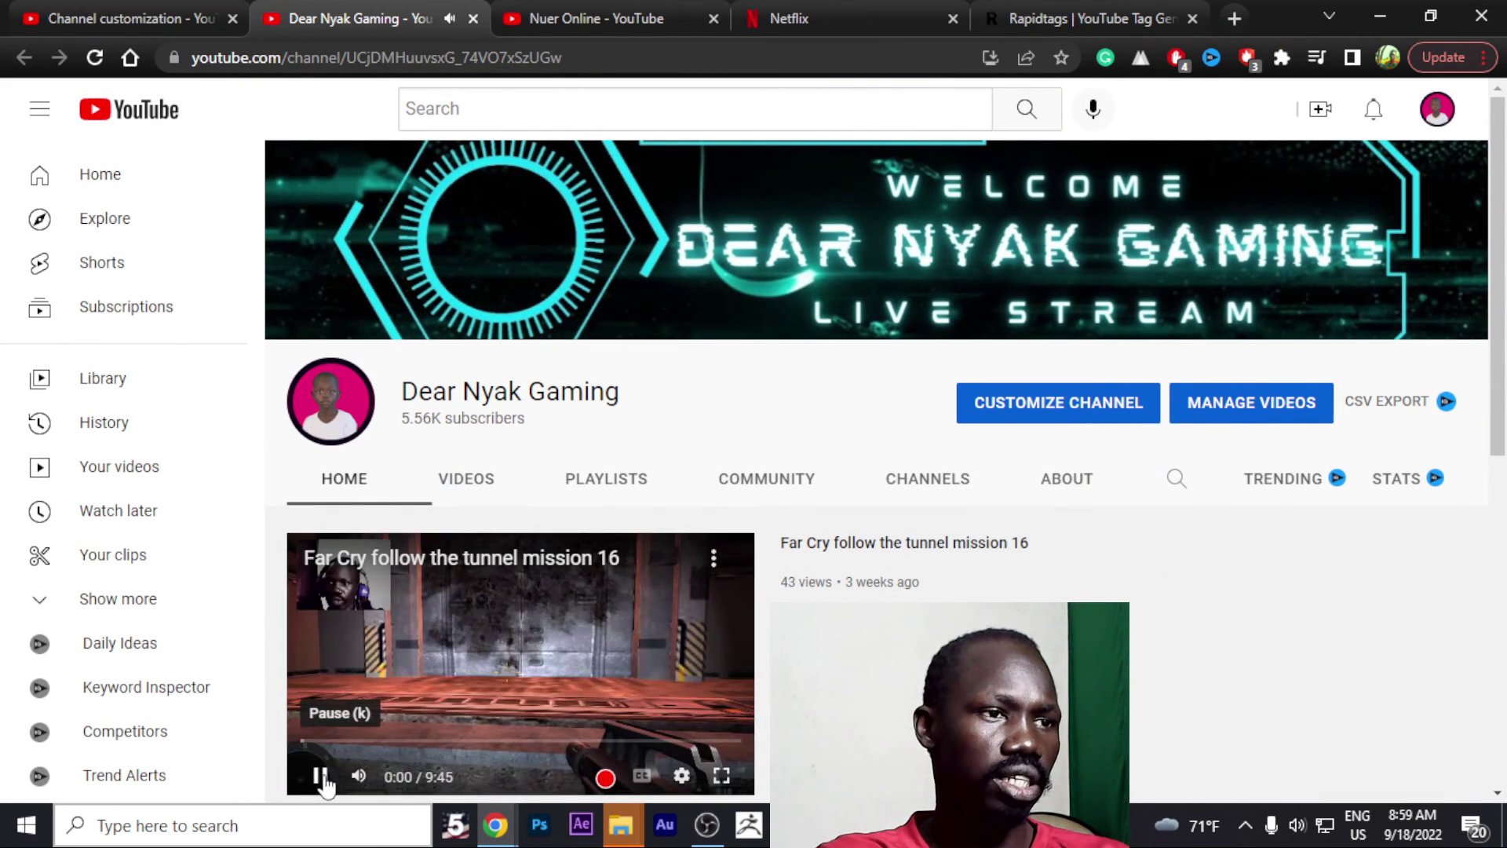
{"action": "scroll", "coordinate": [588, 680], "scroll_direction": "down", "scroll_amount": 3}
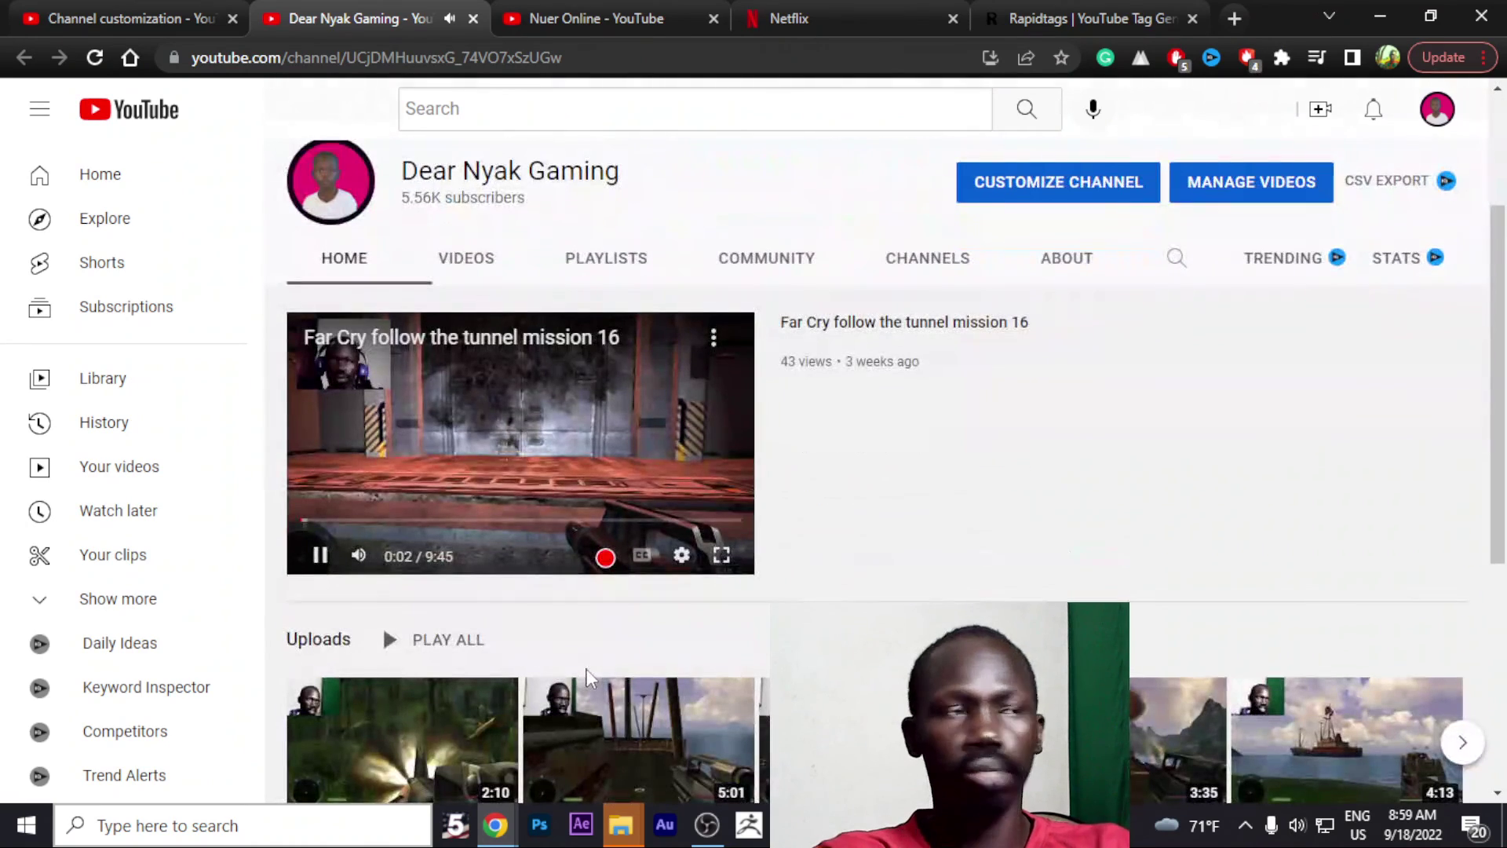
{"action": "scroll", "coordinate": [402, 634], "scroll_direction": "up", "scroll_amount": 2}
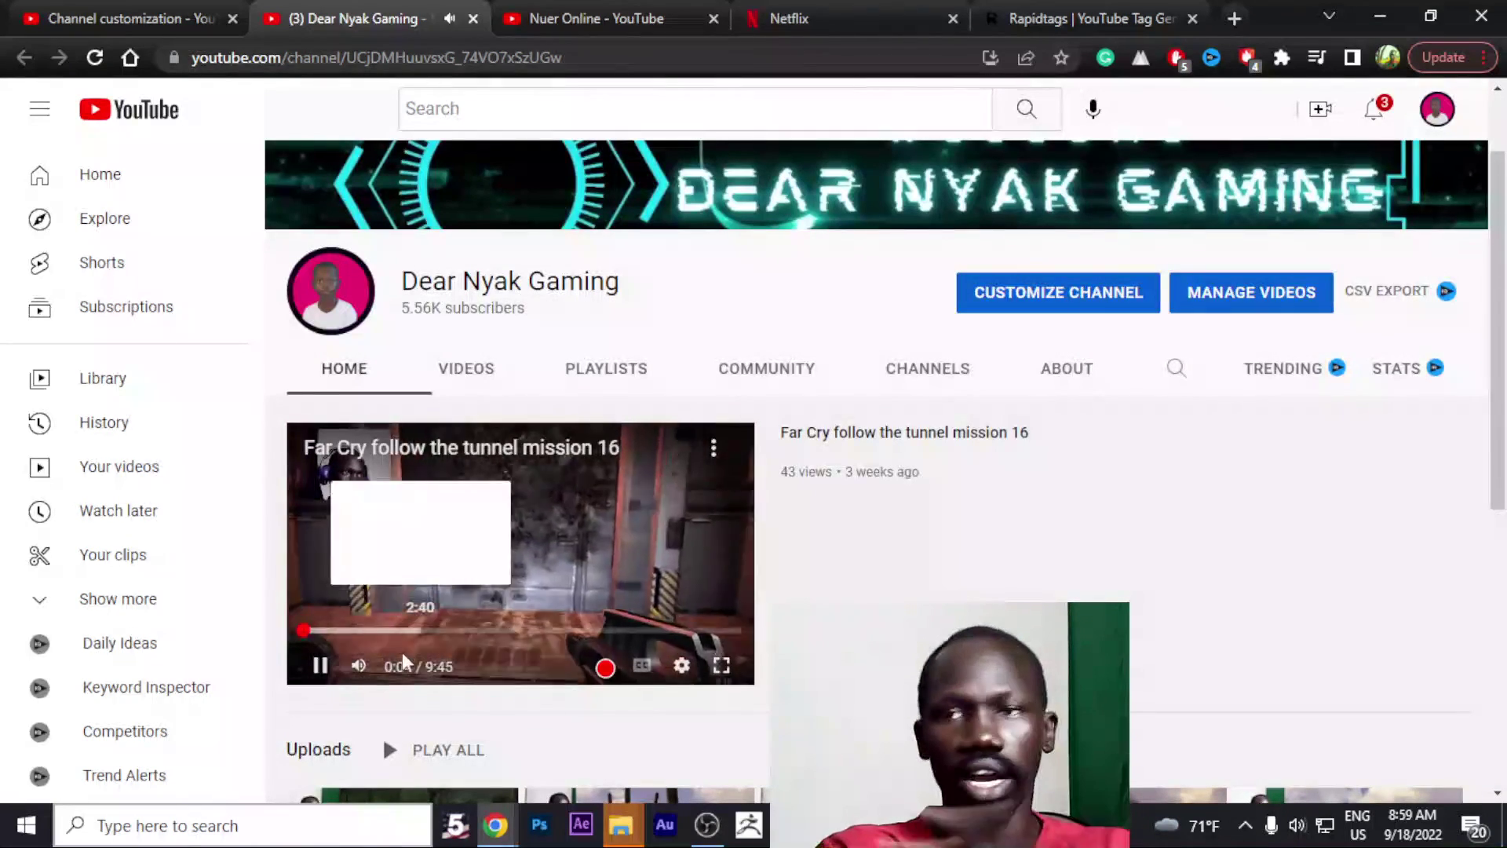
{"action": "left_click", "coordinate": [320, 666]}
{"action": "scroll", "coordinate": [531, 444], "scroll_direction": "up", "scroll_amount": 2}
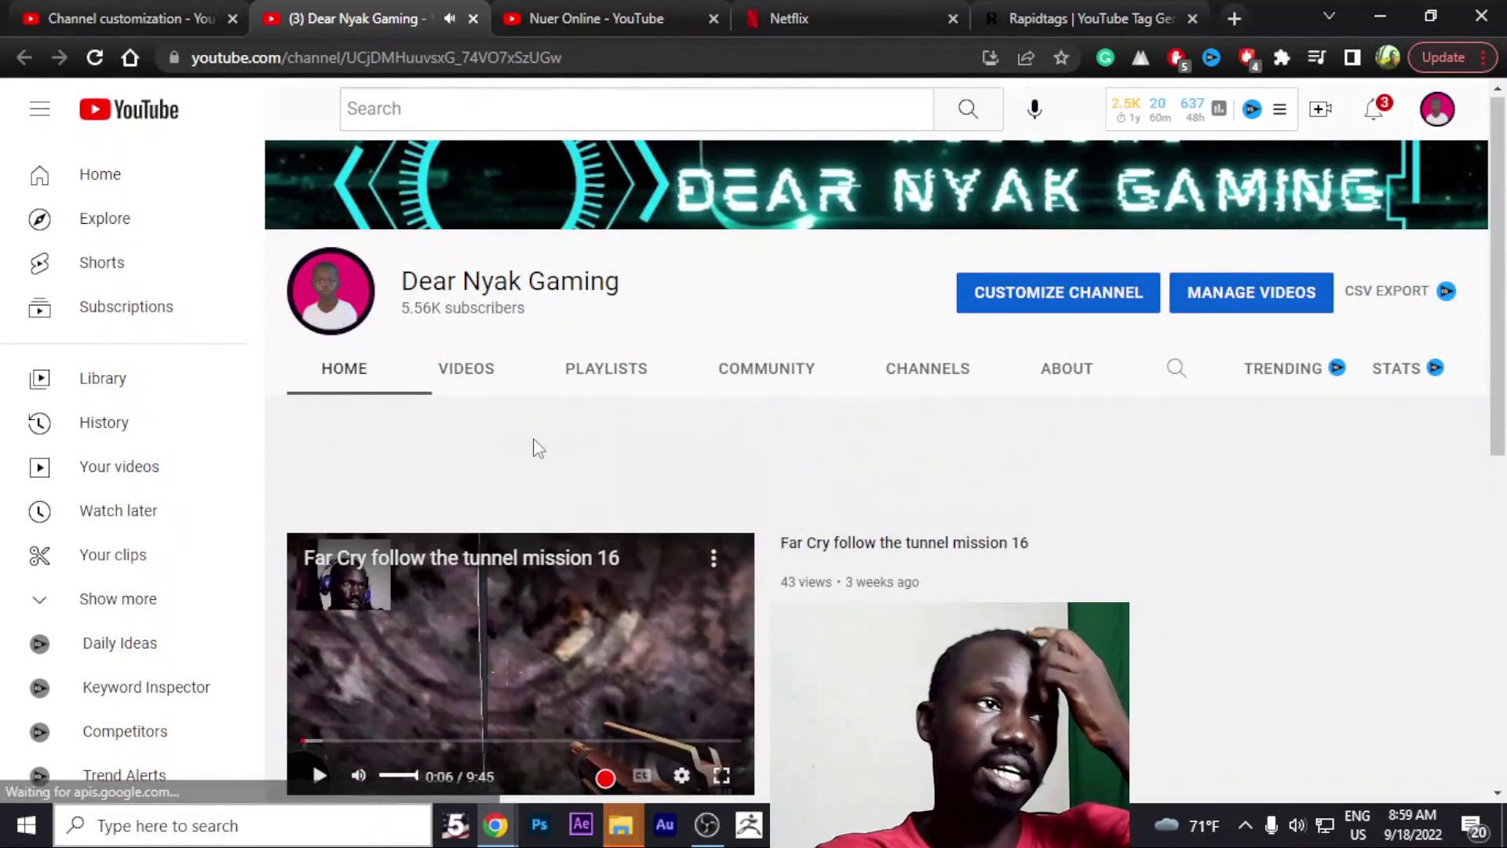